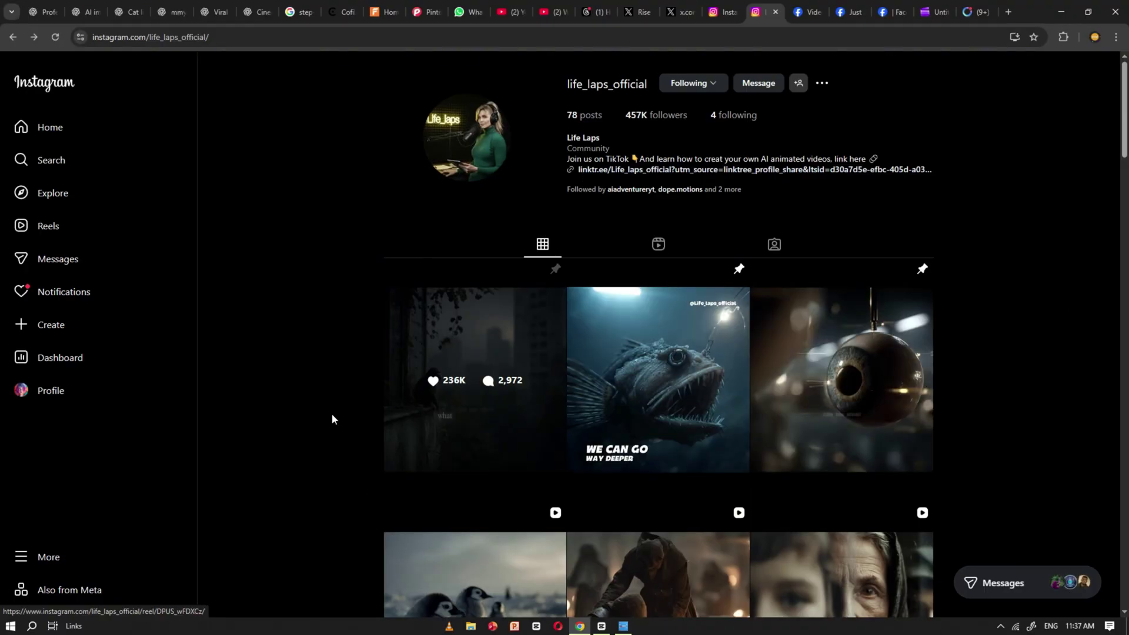
Open the pinned reel 'When Humans Vanish: Earth Without Us' so it plays beside its comments
click(471, 331)
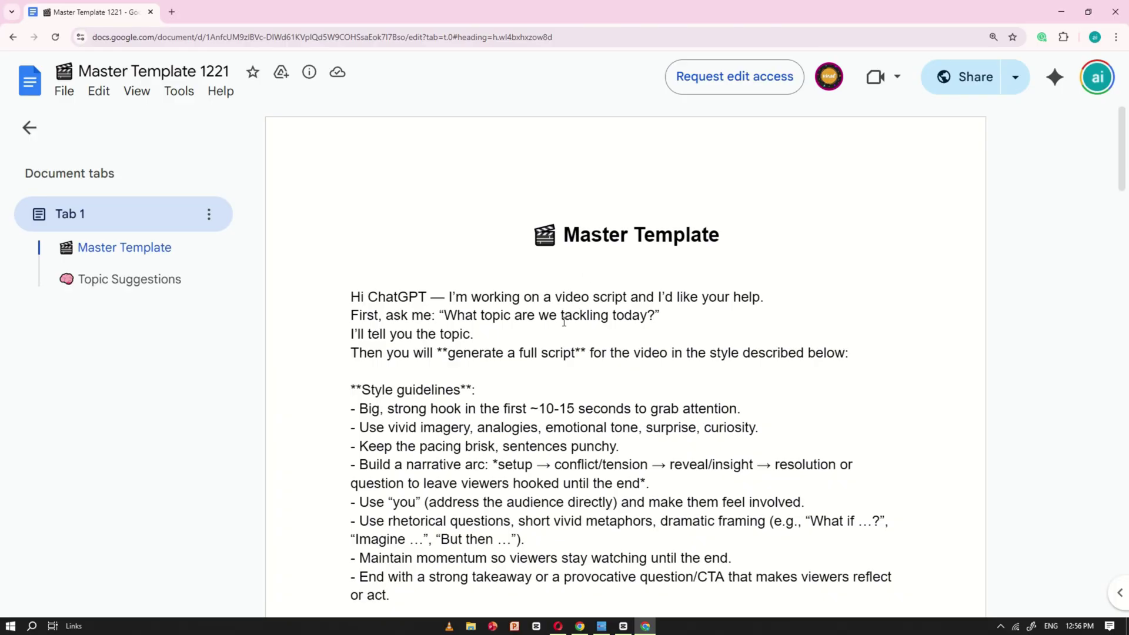
scroll(564, 322, down, 9)
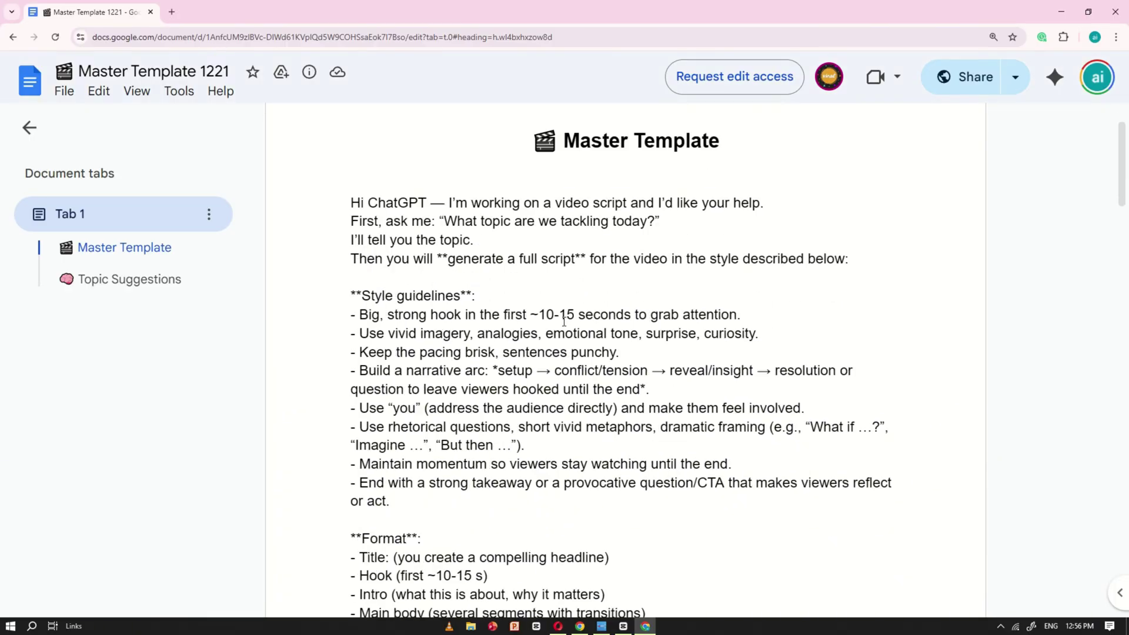
scroll(564, 338, down, 5)
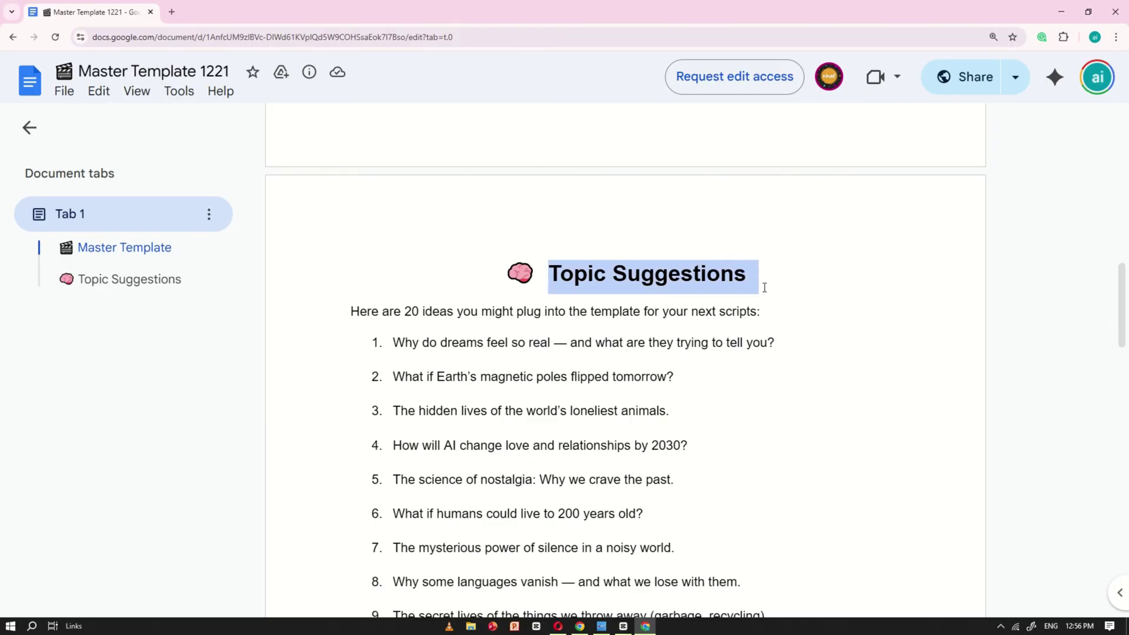
scroll(618, 323, down, 16)
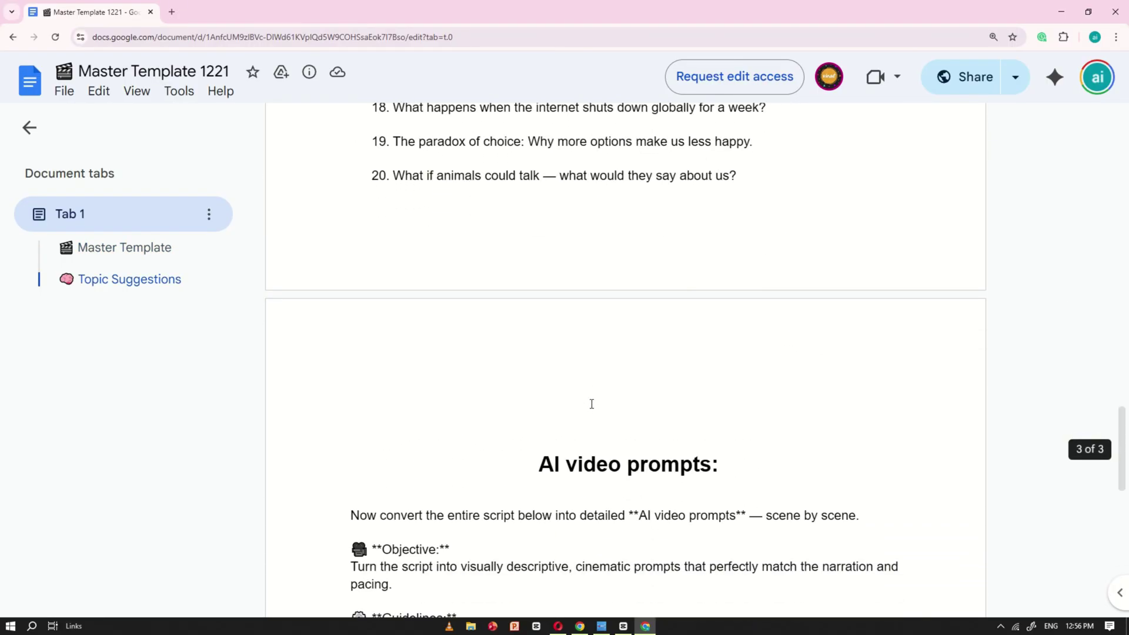
scroll(608, 421, down, 10)
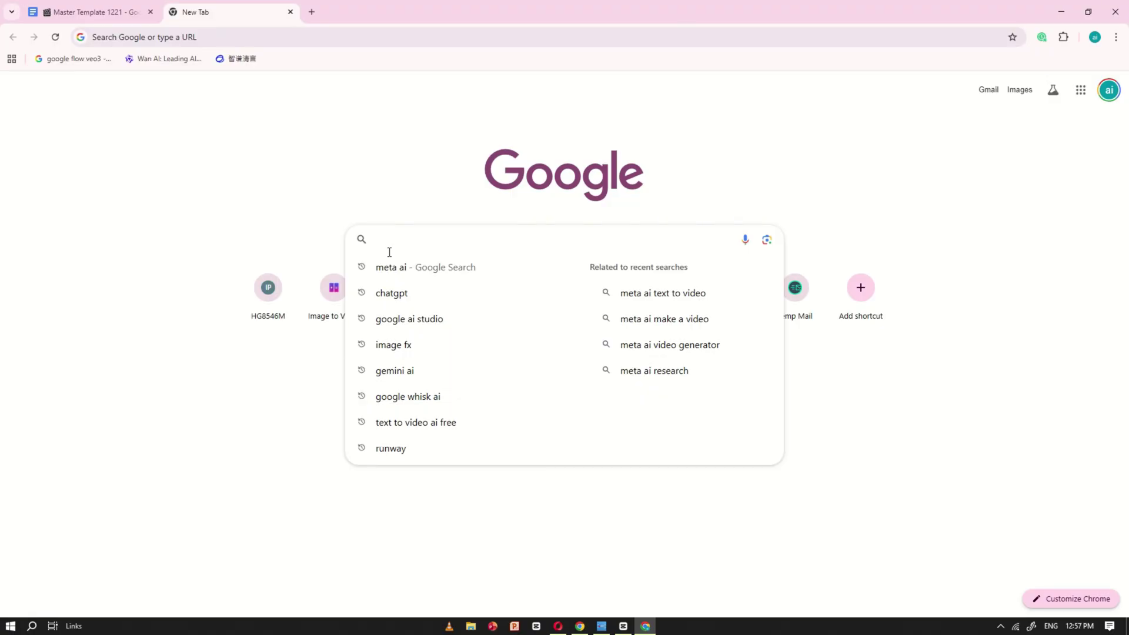
Open ChatGPT at 150% zoom and copy the Master Template prompt from Google Docs
click(405, 292)
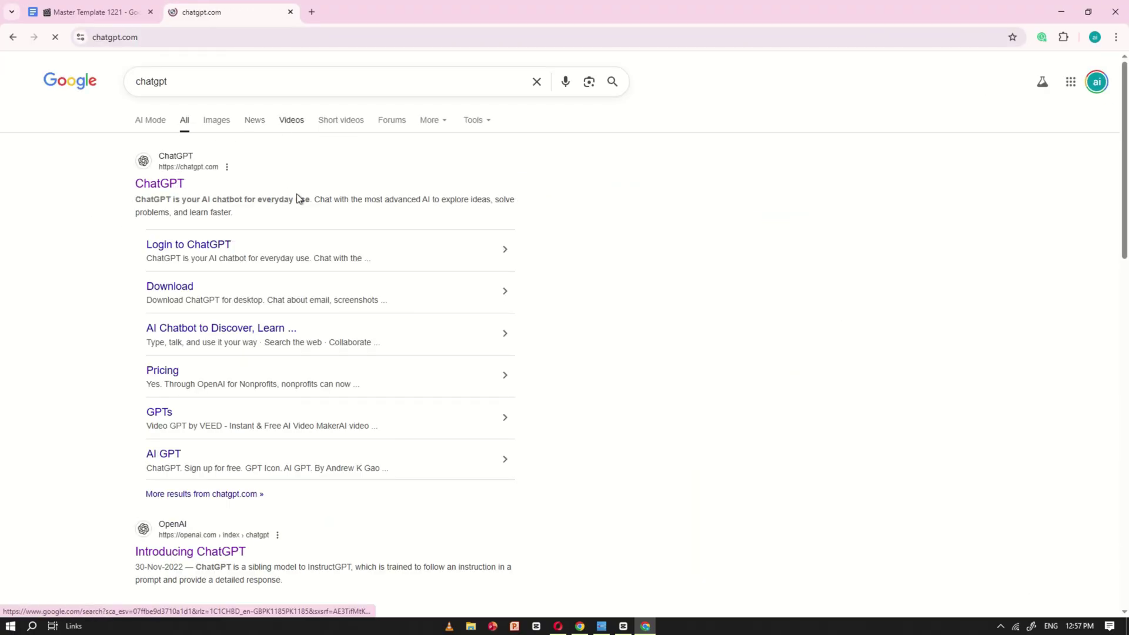
key(ctrl+plus)
key(ctrl+plus)
key(ctrl+plus)
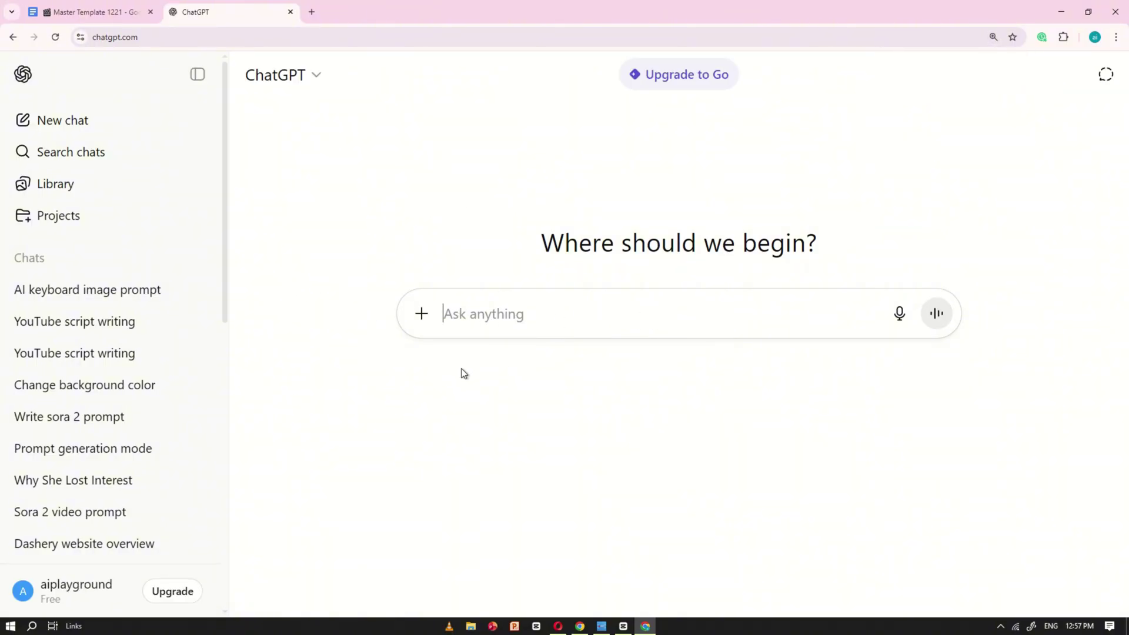
click(117, 7)
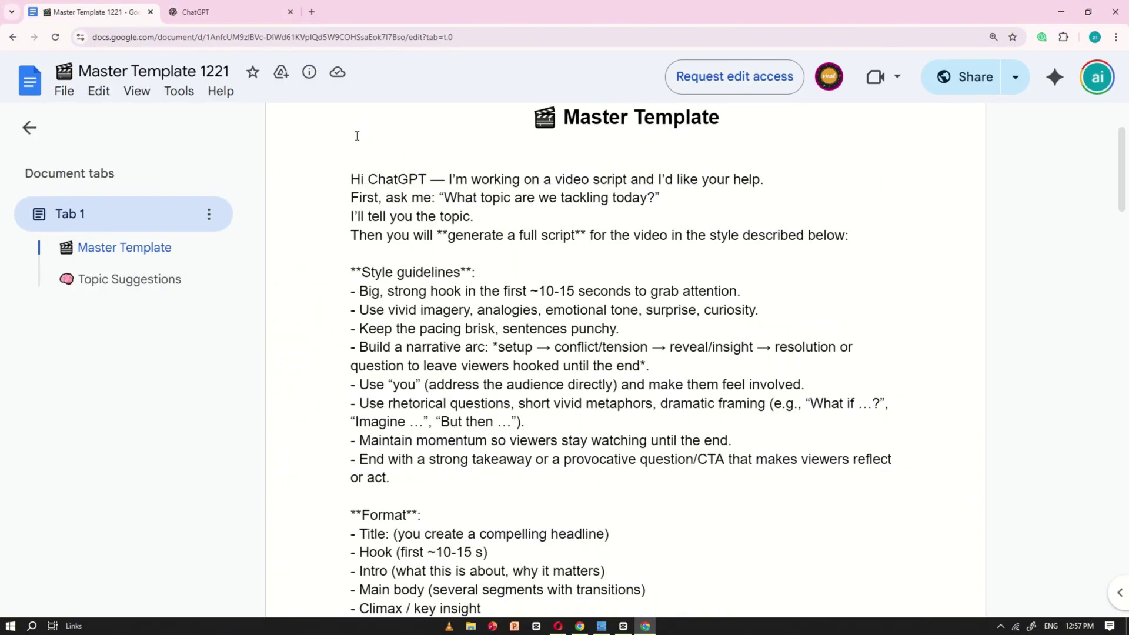
scroll(393, 183, up, 2)
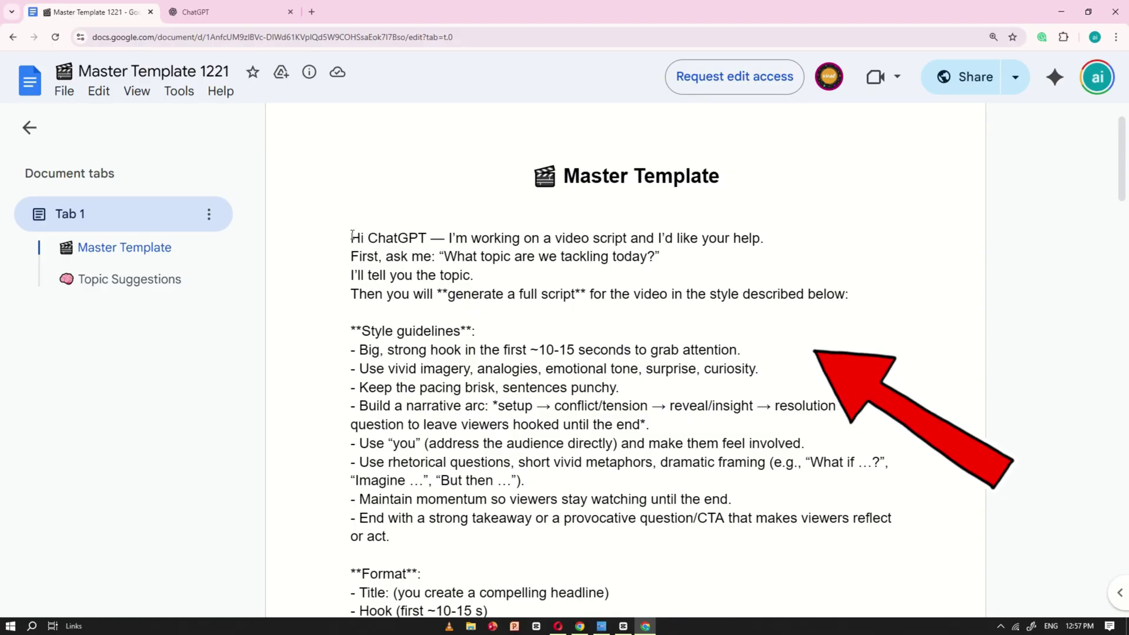
drag(352, 236, 444, 214)
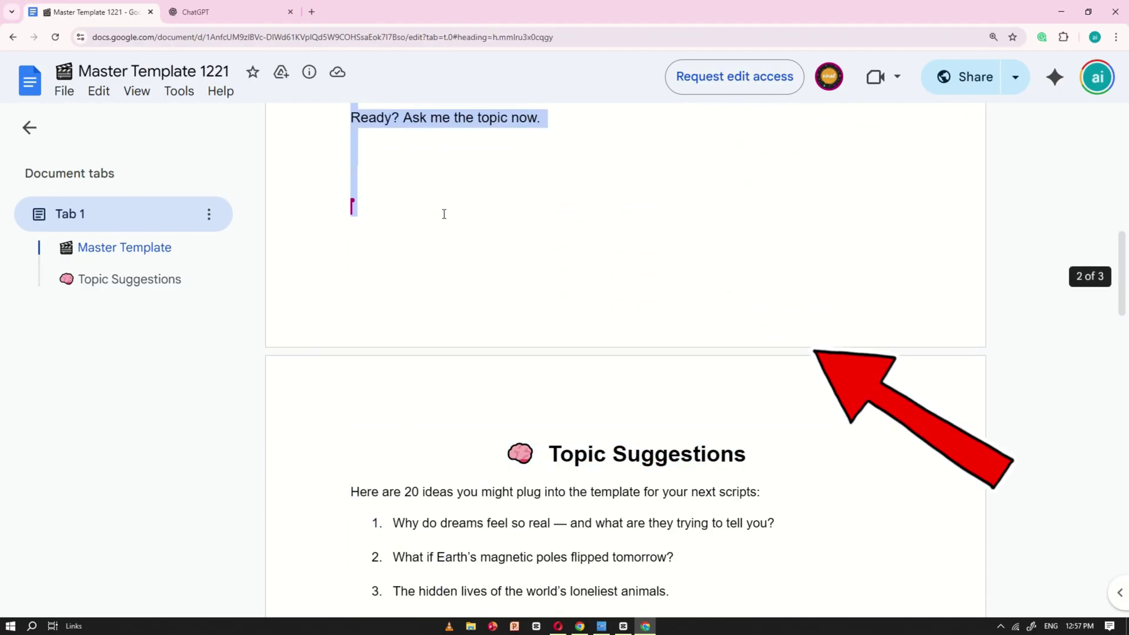
scroll(567, 327, up, 4)
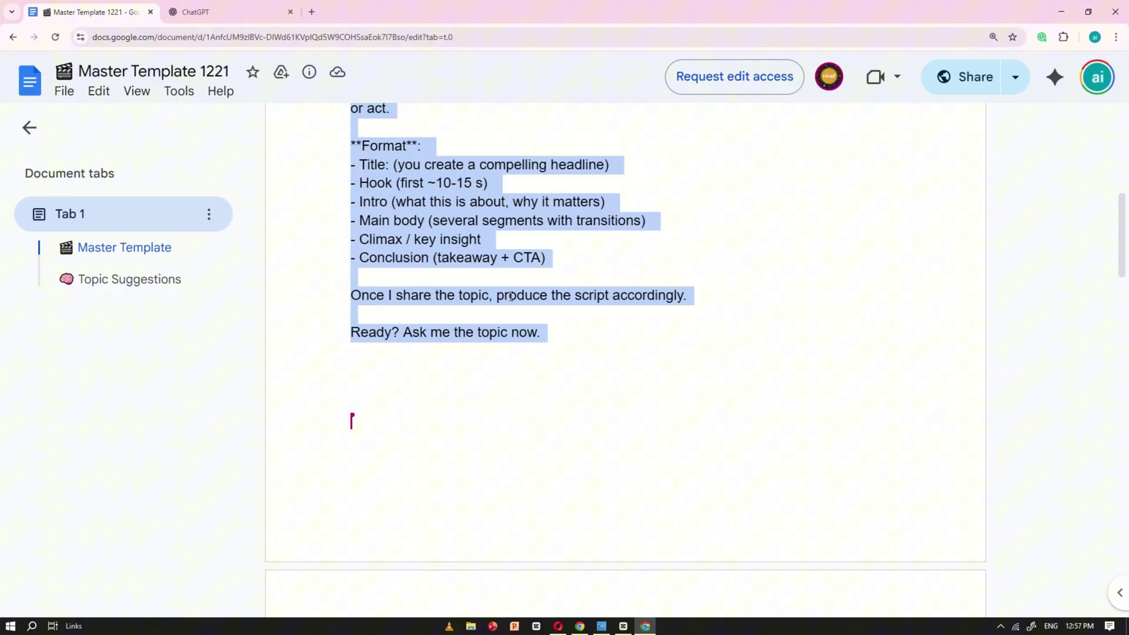
right_click(527, 290)
click(575, 316)
Paste the Master Template prompt into a new ChatGPT chat and send it
click(226, 10)
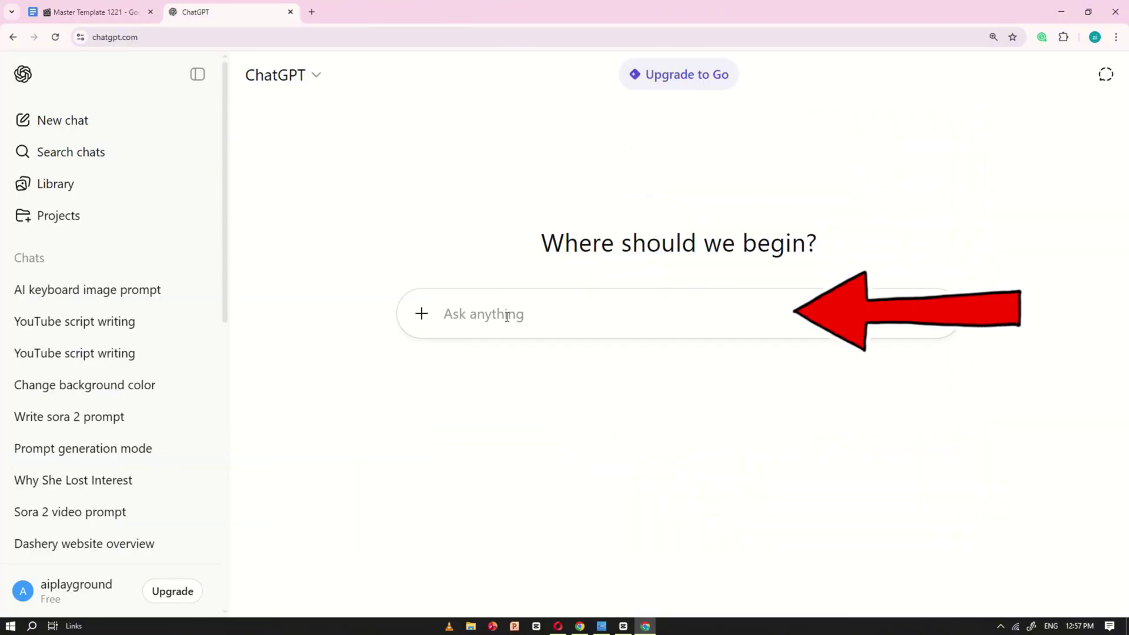
right_click(507, 317)
click(529, 451)
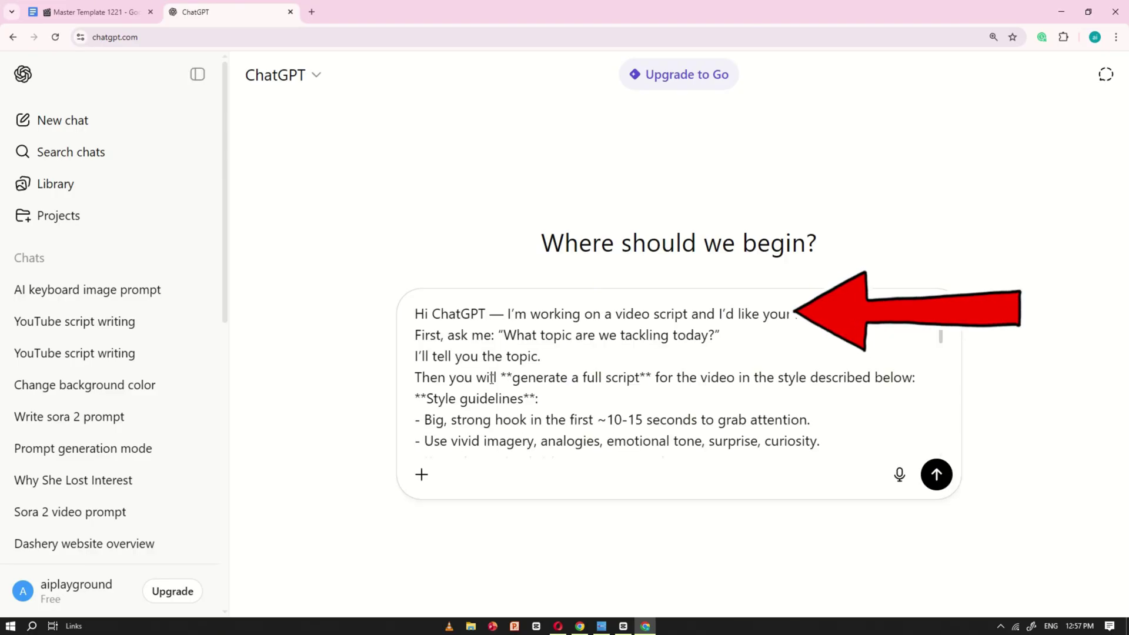
click(935, 474)
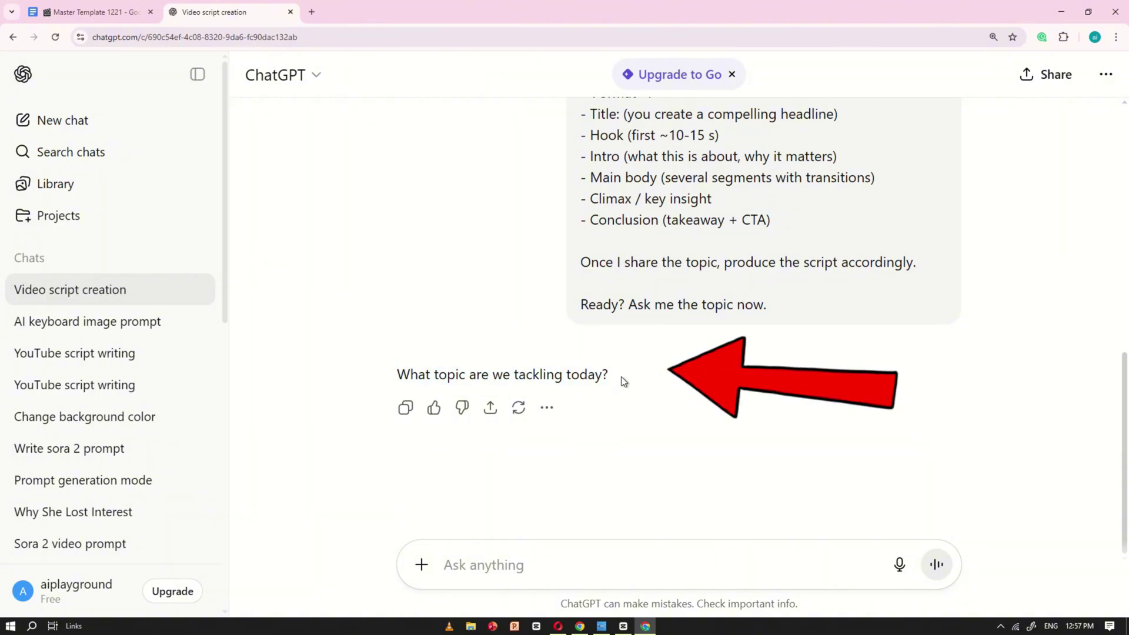
Copy topic 10, 'What if humans lived in the age of dinosaurs?', from the Master Template doc
click(116, 6)
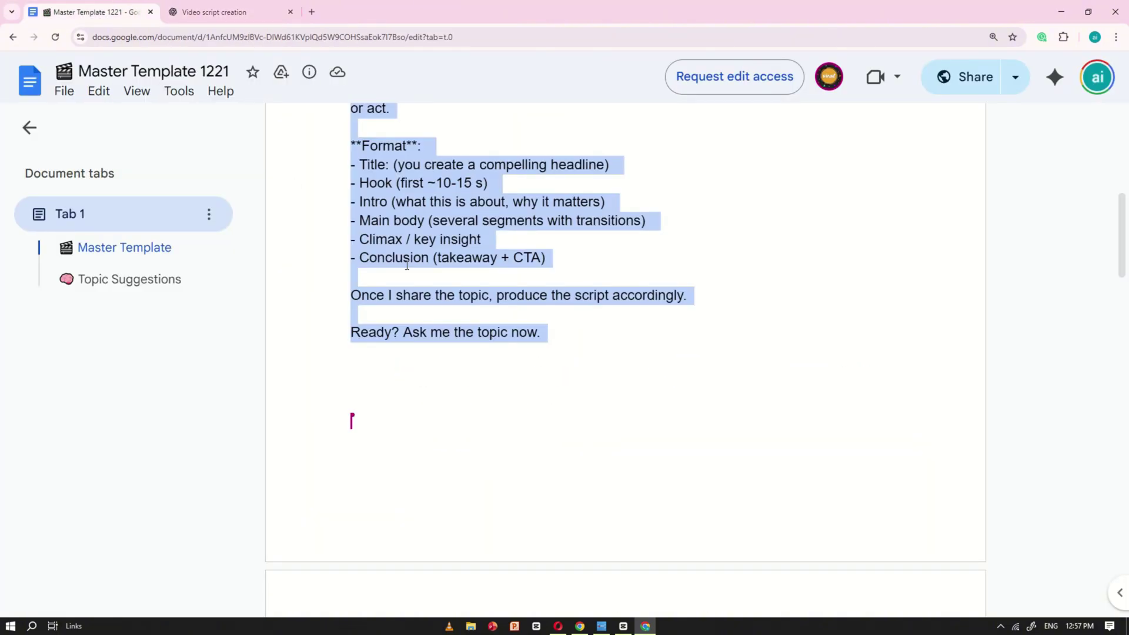
scroll(432, 281, down, 9)
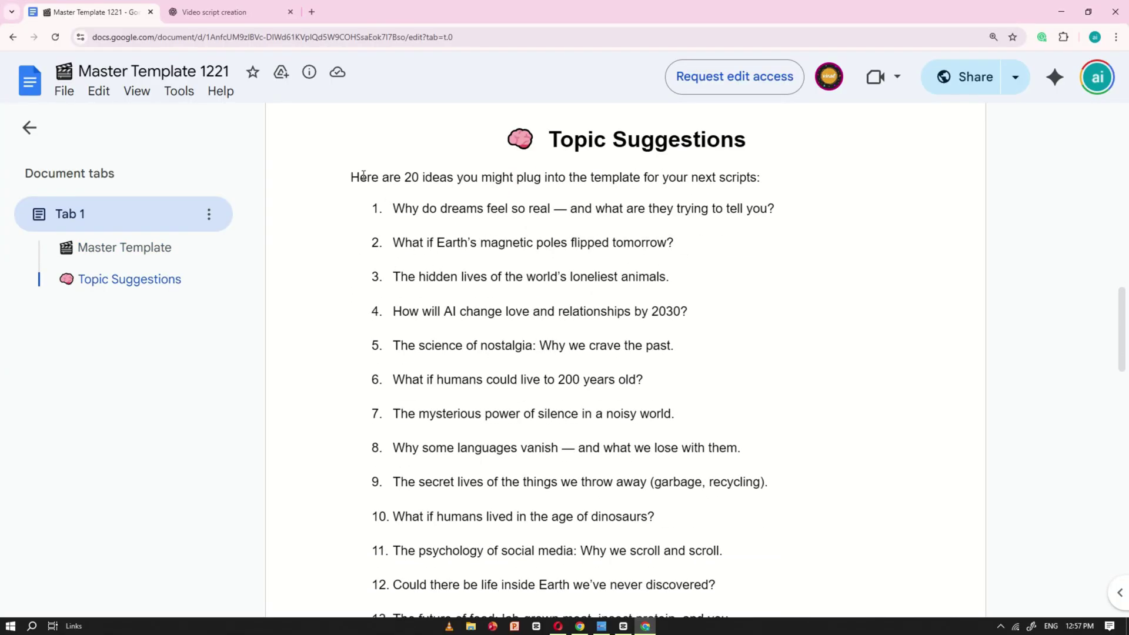
drag(352, 175, 722, 202)
click(608, 165)
scroll(529, 336, down, 2)
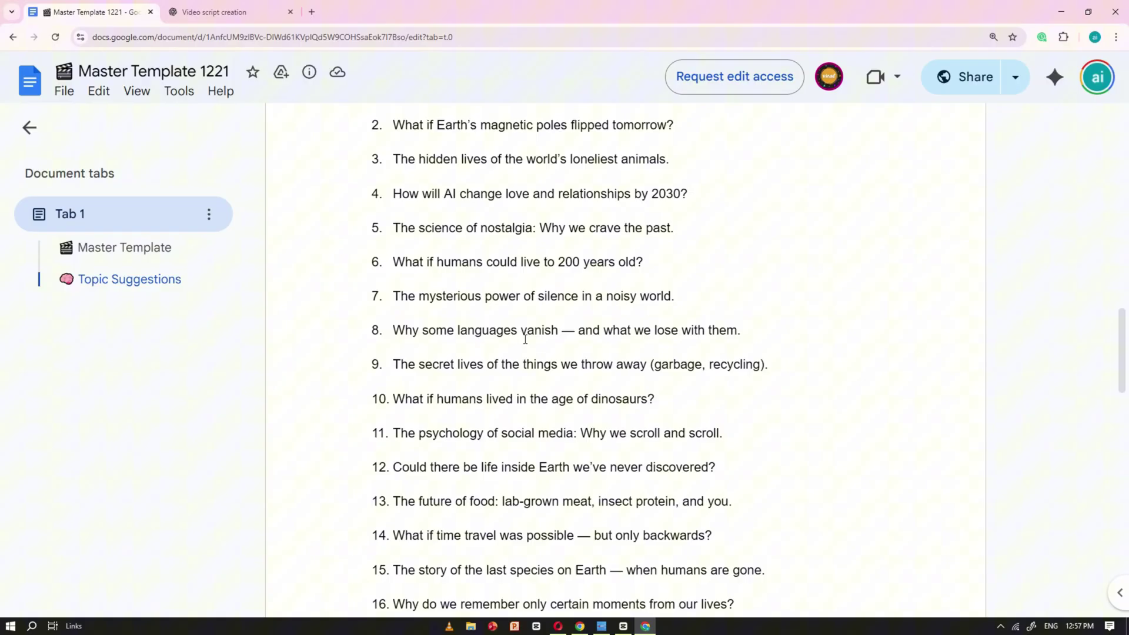
scroll(525, 339, down, 1)
scroll(406, 388, down, 3)
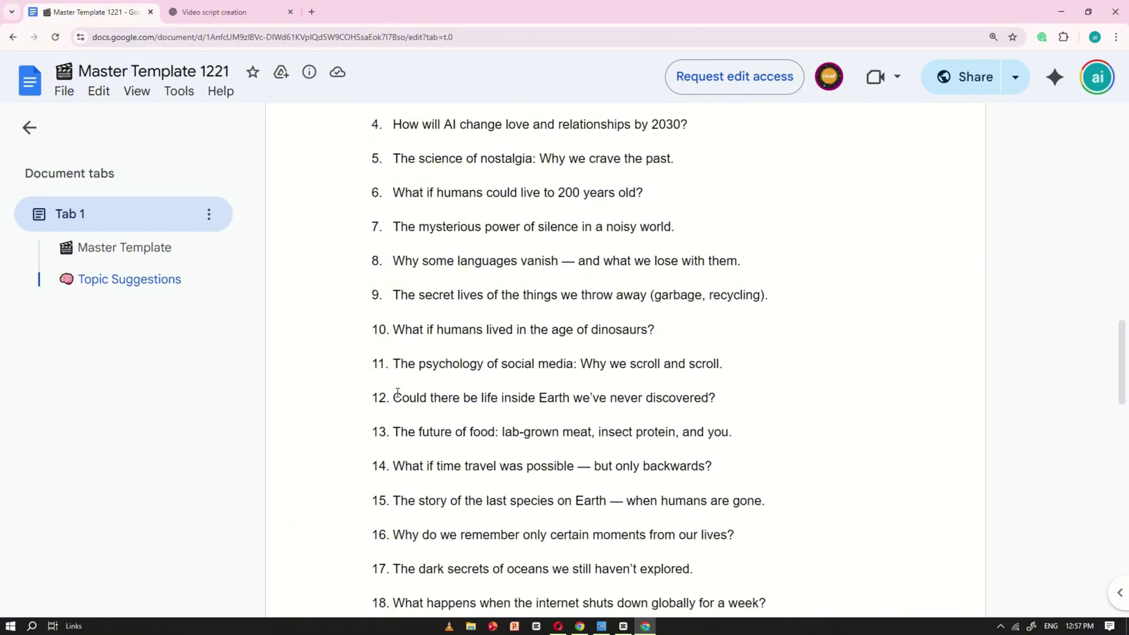
scroll(393, 416, up, 2)
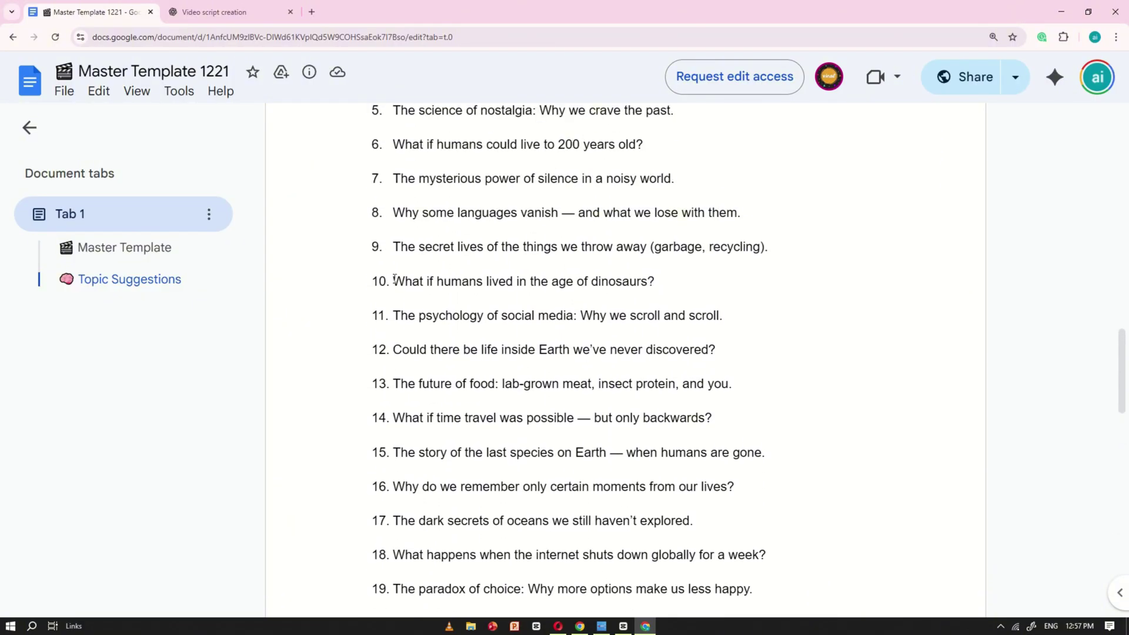
click(611, 300)
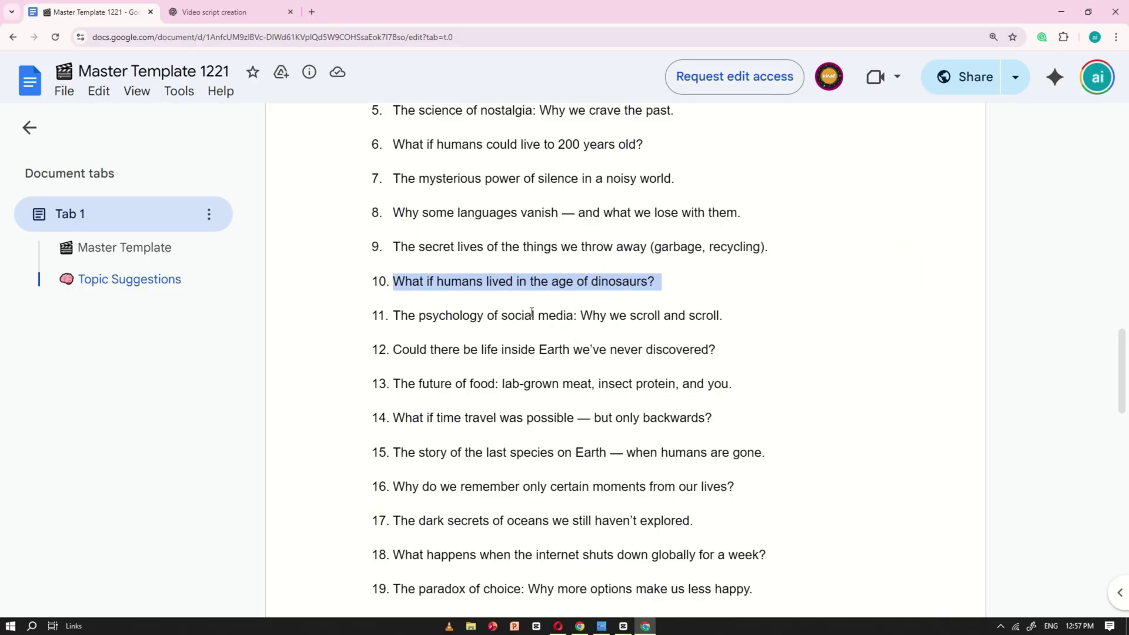
Paste the dinosaur topic into the Video script creation chat and send it
click(227, 12)
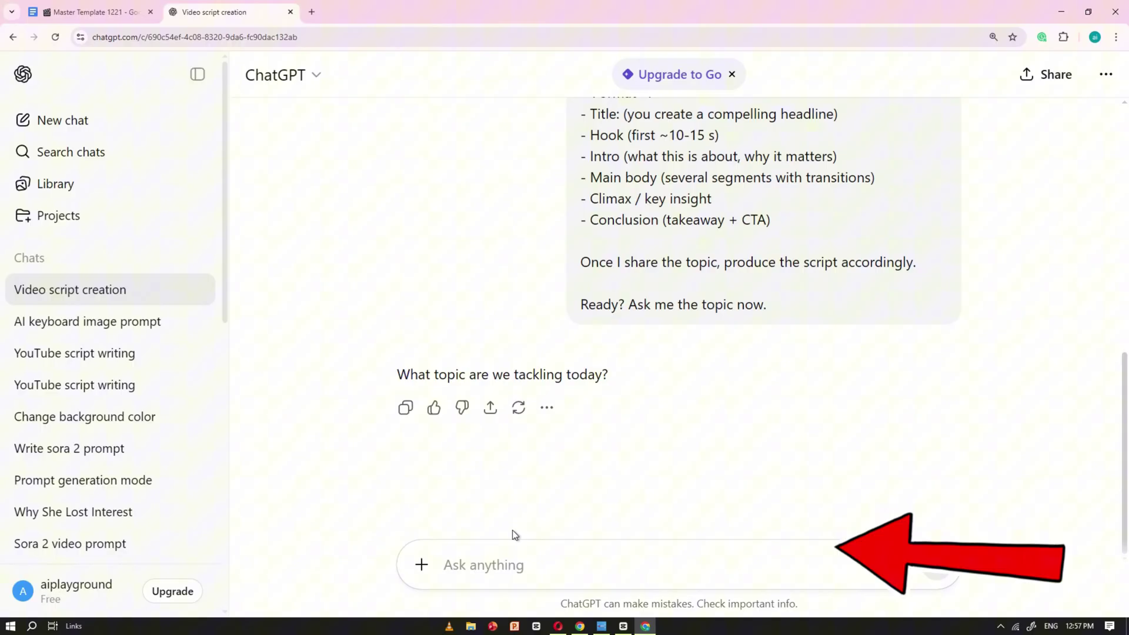
right_click(488, 567)
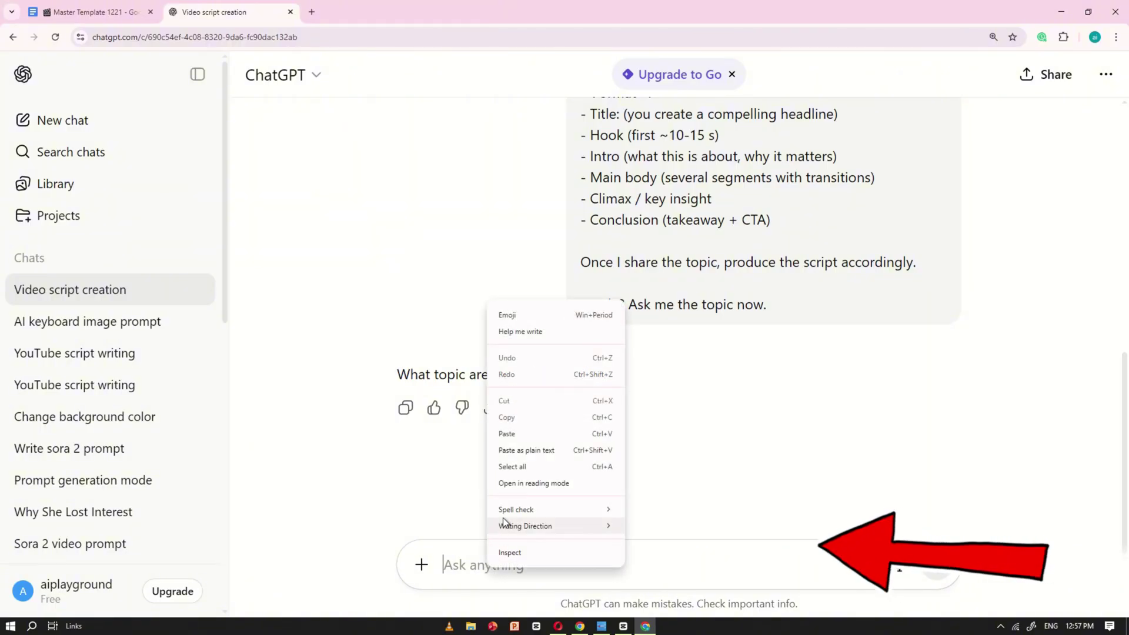
click(528, 435)
click(937, 564)
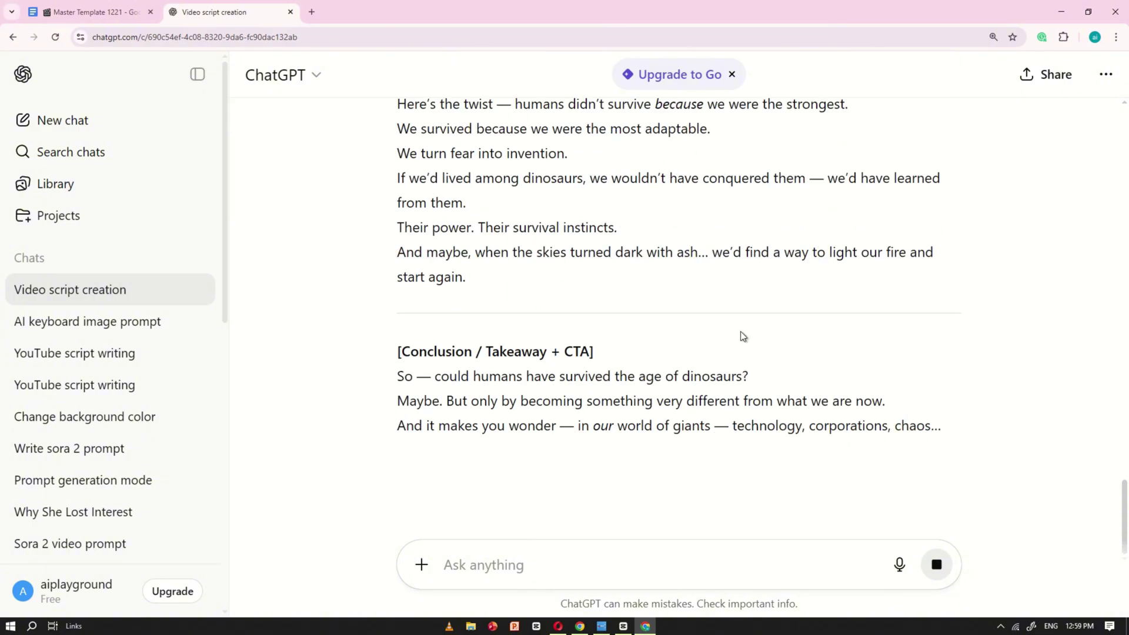
Copy the scene-by-scene storyboard prompt from the Master Template and send it in the script chat
scroll(332, 147, up, 2)
click(94, 12)
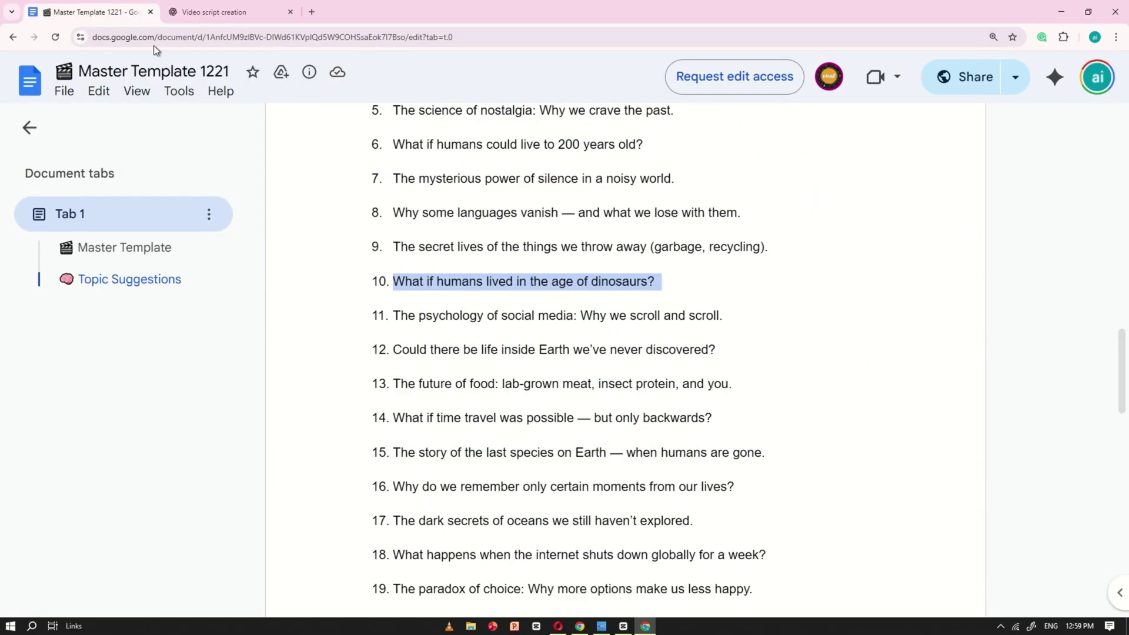
scroll(357, 200, down, 10)
drag(357, 200, 827, 492)
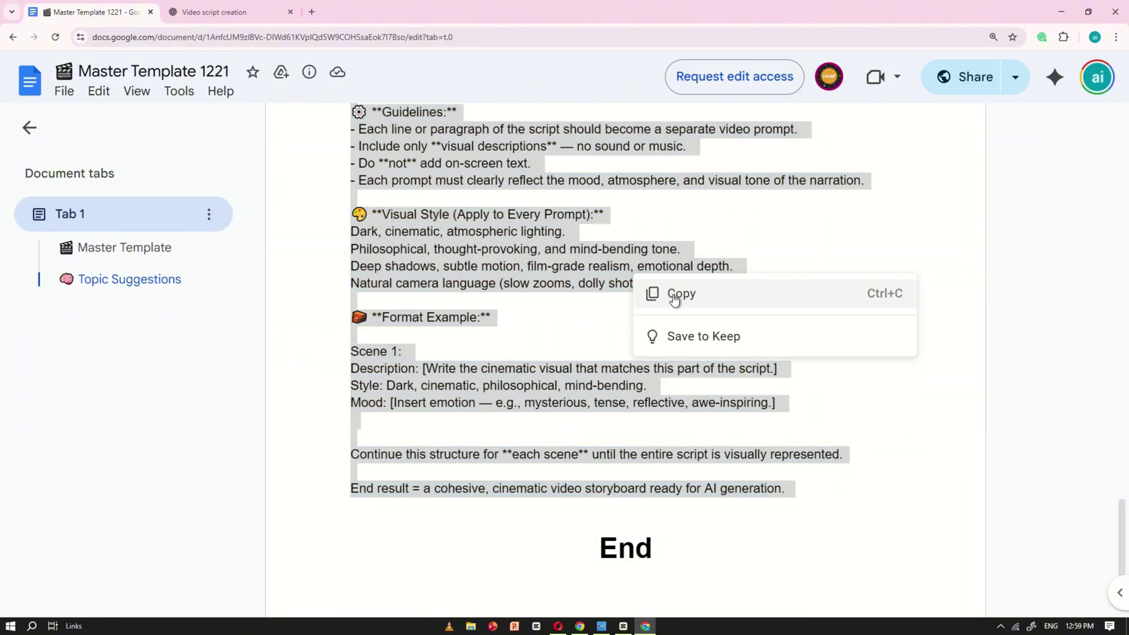
click(239, 13)
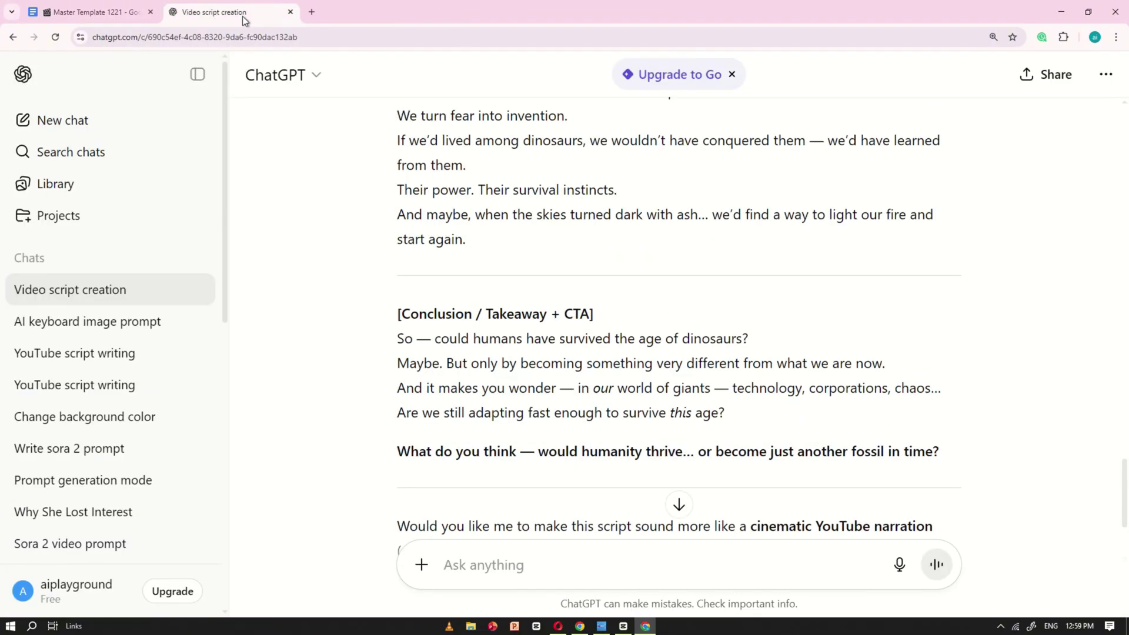
scroll(479, 291, down, 3)
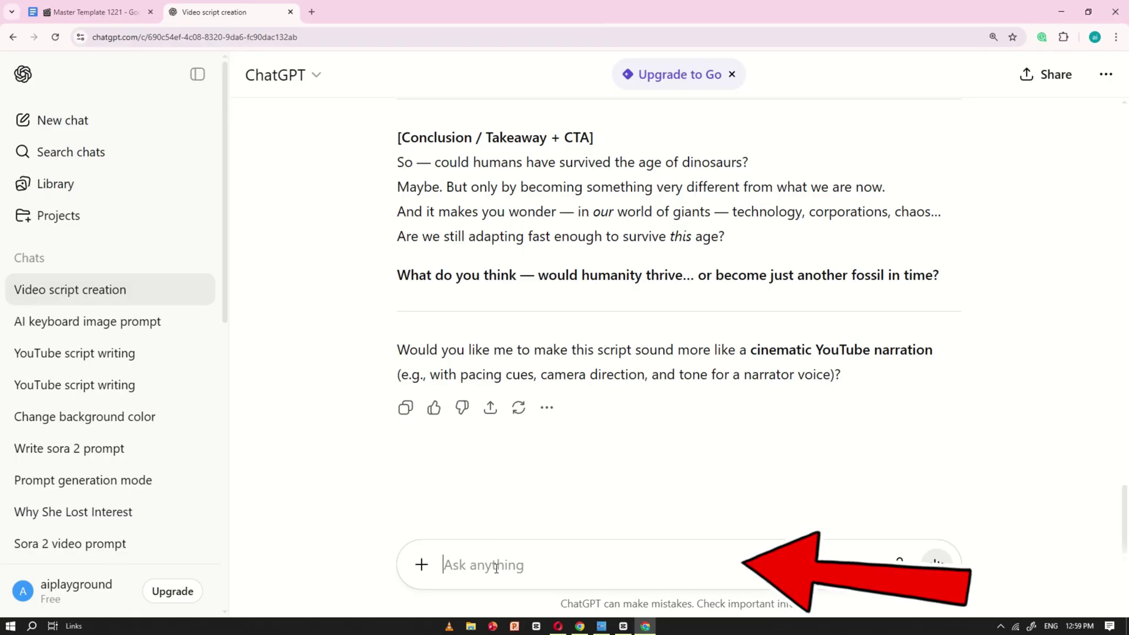
click(530, 430)
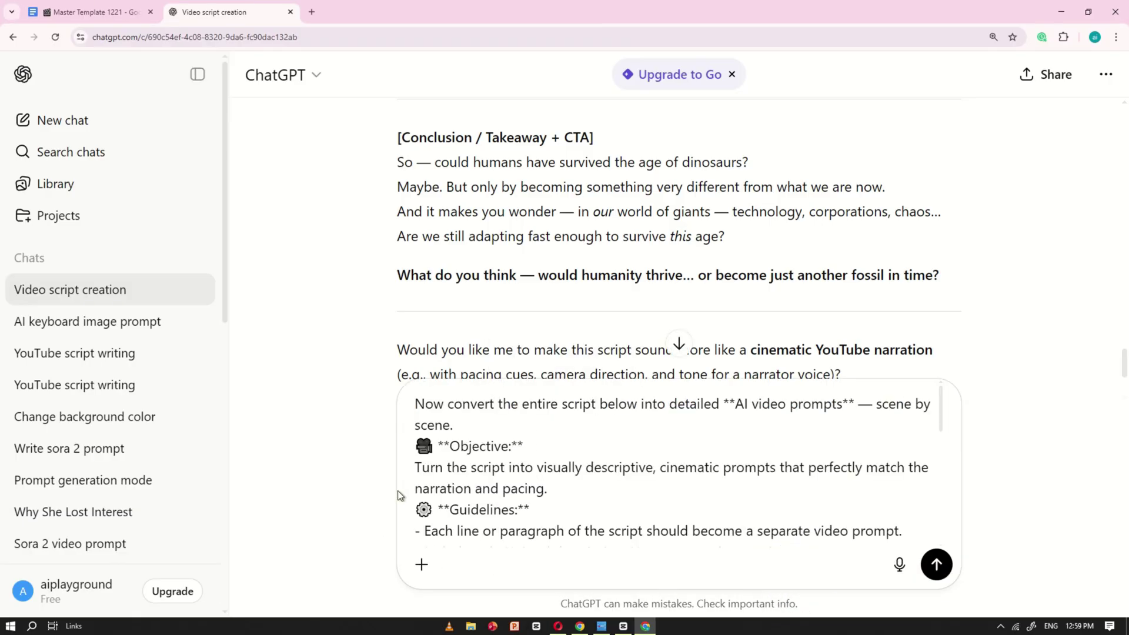
click(937, 565)
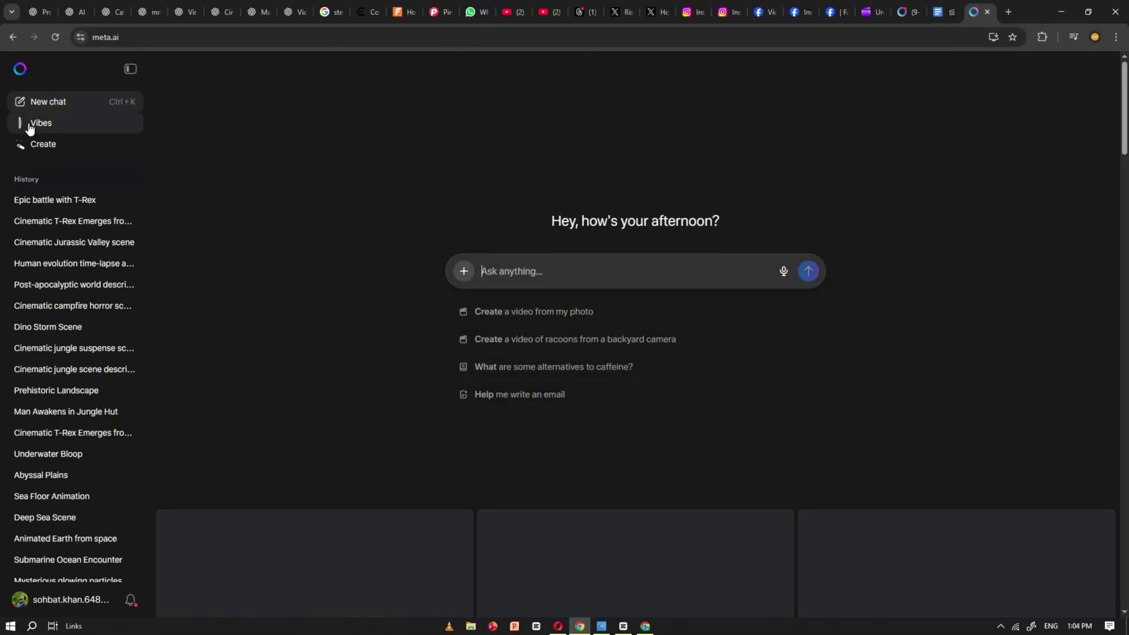
Zoom Meta AI to 150%, open Create and start a new Video description
key(ctrl+plus)
key(ctrl+plus)
key(ctrl+plus)
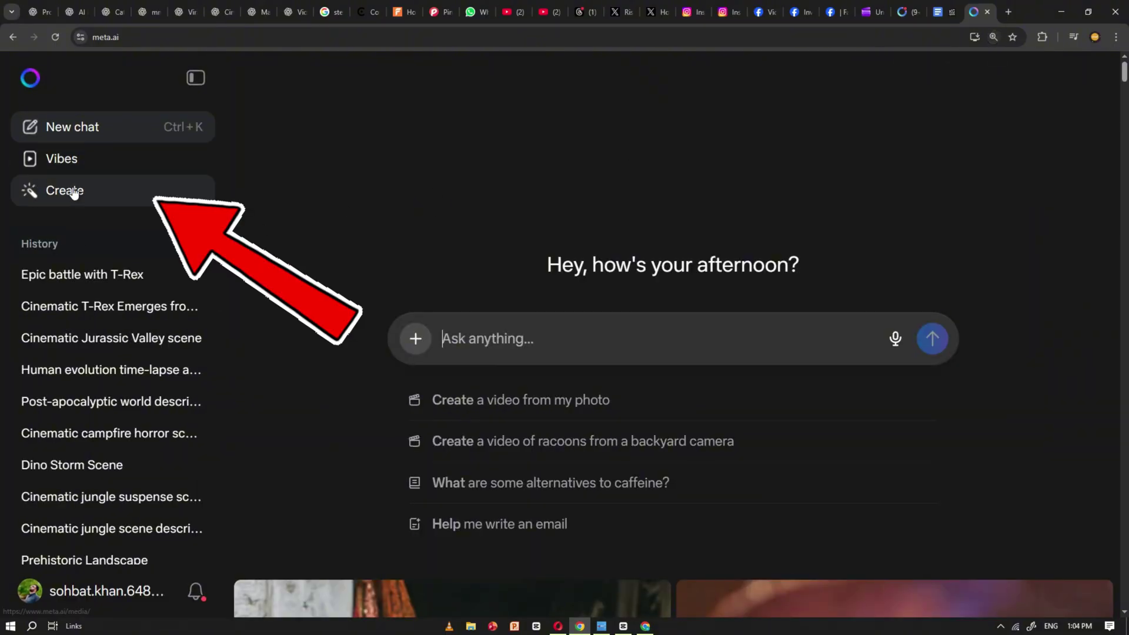
click(80, 194)
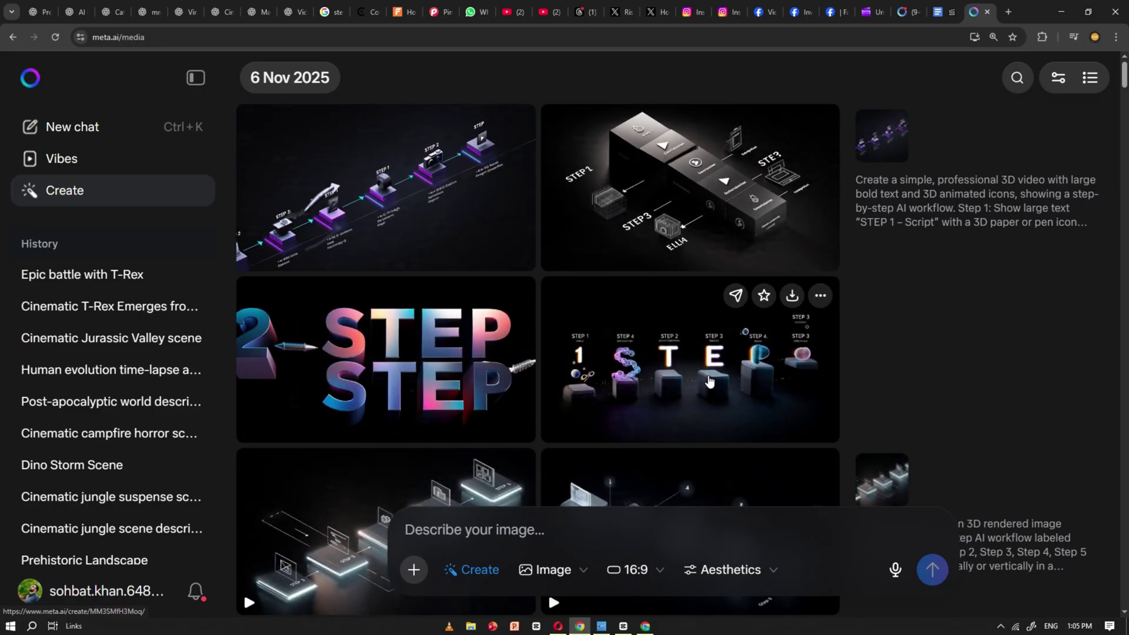
scroll(712, 411, down, 2)
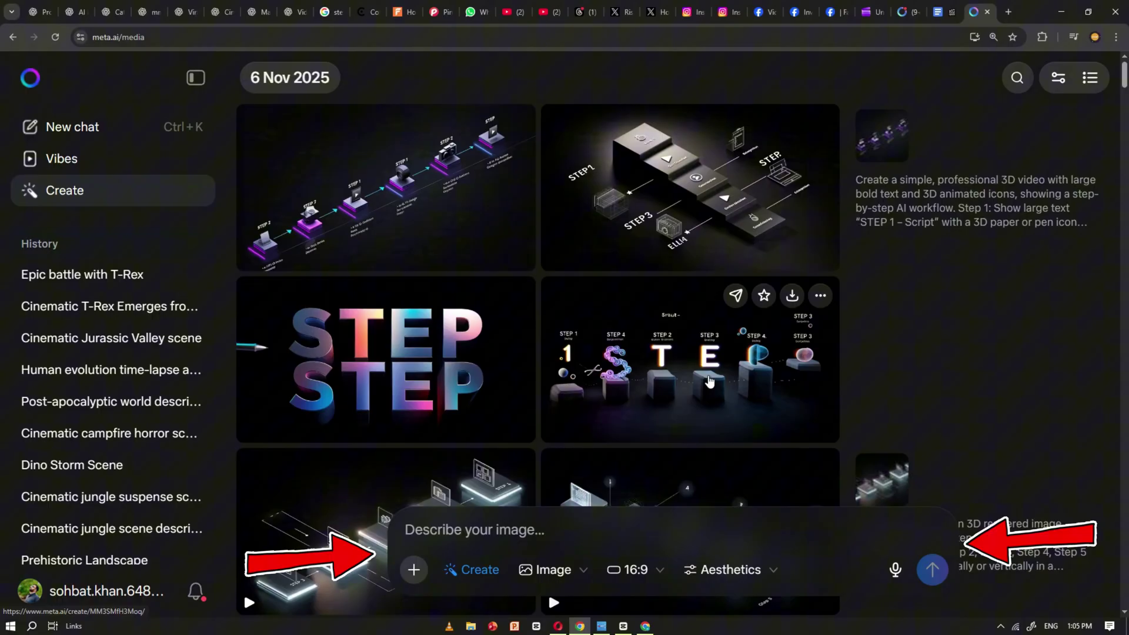
scroll(665, 370, down, 1)
scroll(627, 358, up, 1)
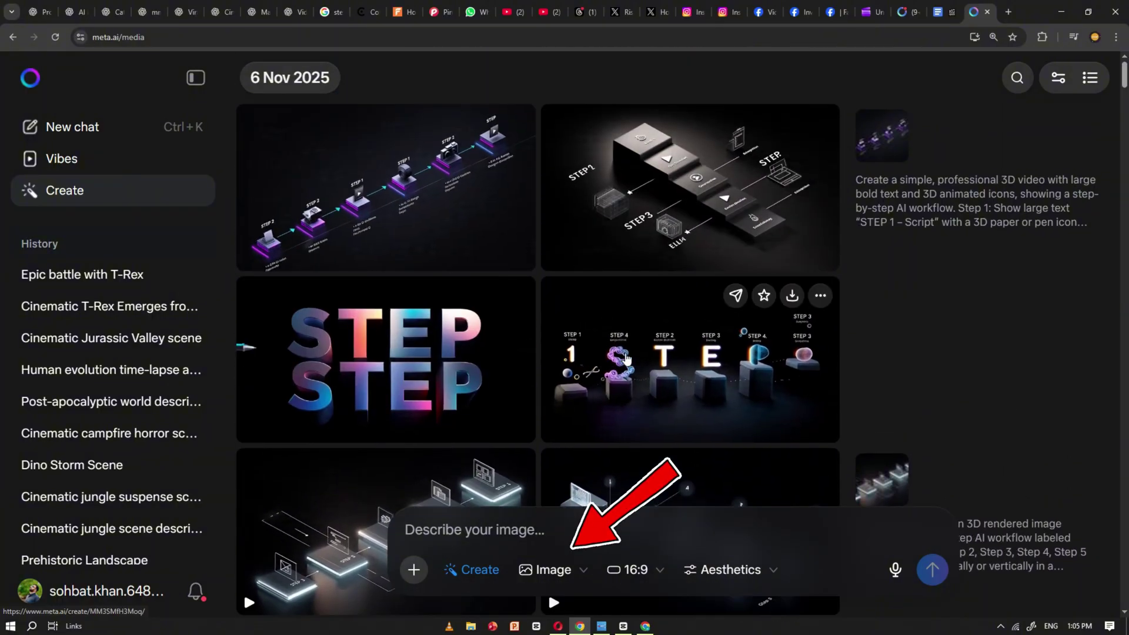
click(432, 538)
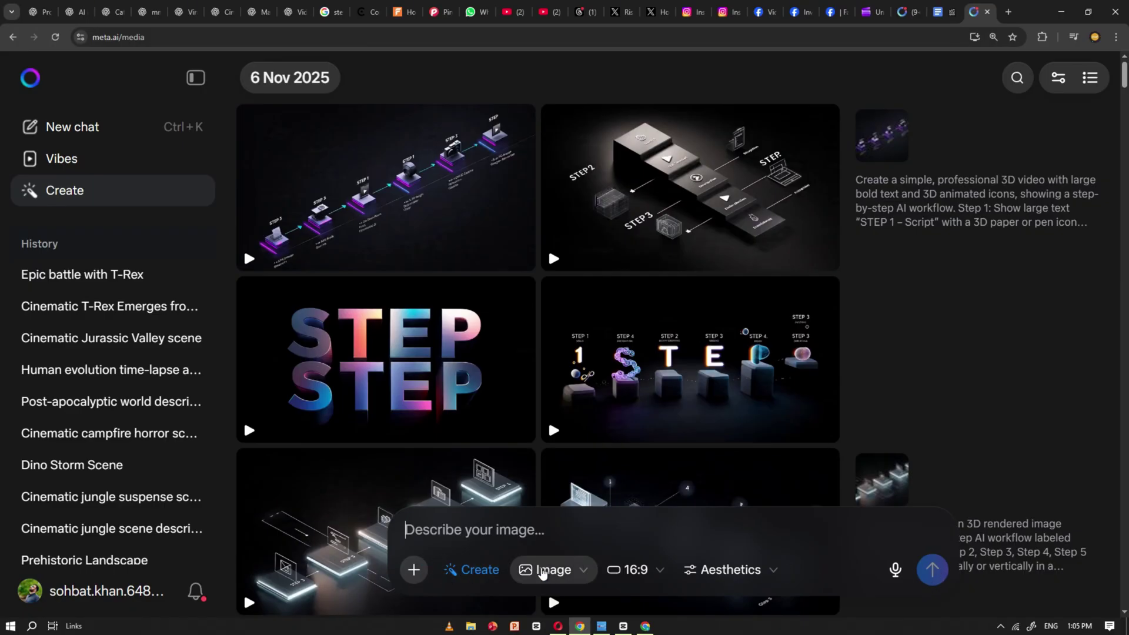
Copy Scene 1's description, style and mood from the ChatGPT storyboard
key(alt+Tab)
scroll(460, 340, up, 20)
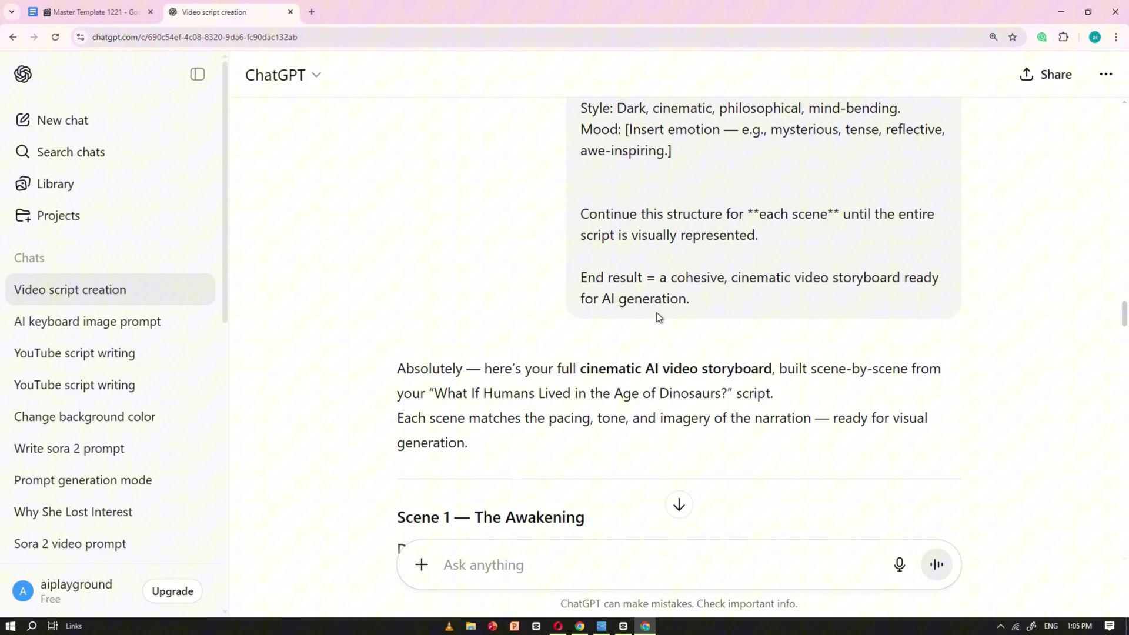
scroll(657, 316, down, 7)
drag(397, 163, 703, 327)
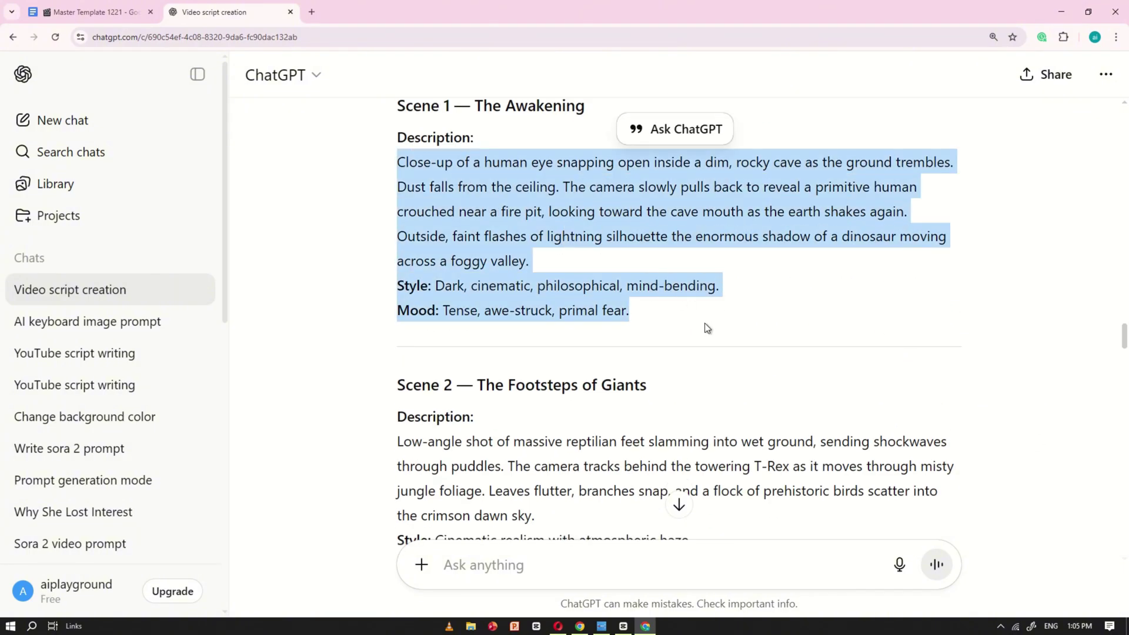
right_click(660, 201)
click(676, 207)
Paste the Scene 1 prompt into Meta AI and animate it into four cave-awakening clips
click(581, 625)
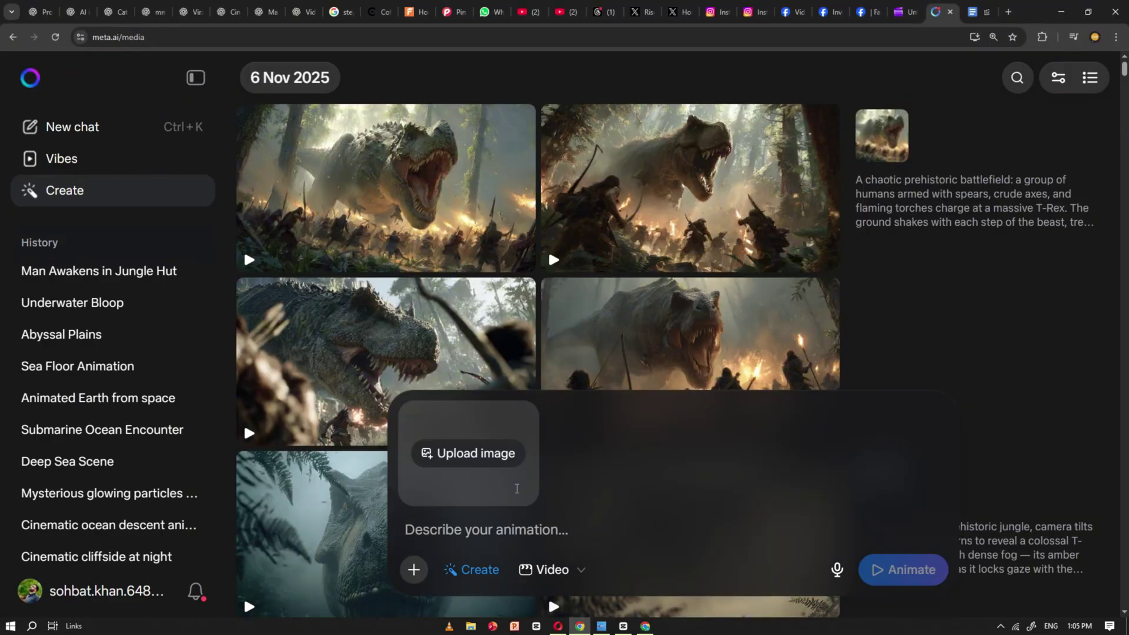
right_click(502, 534)
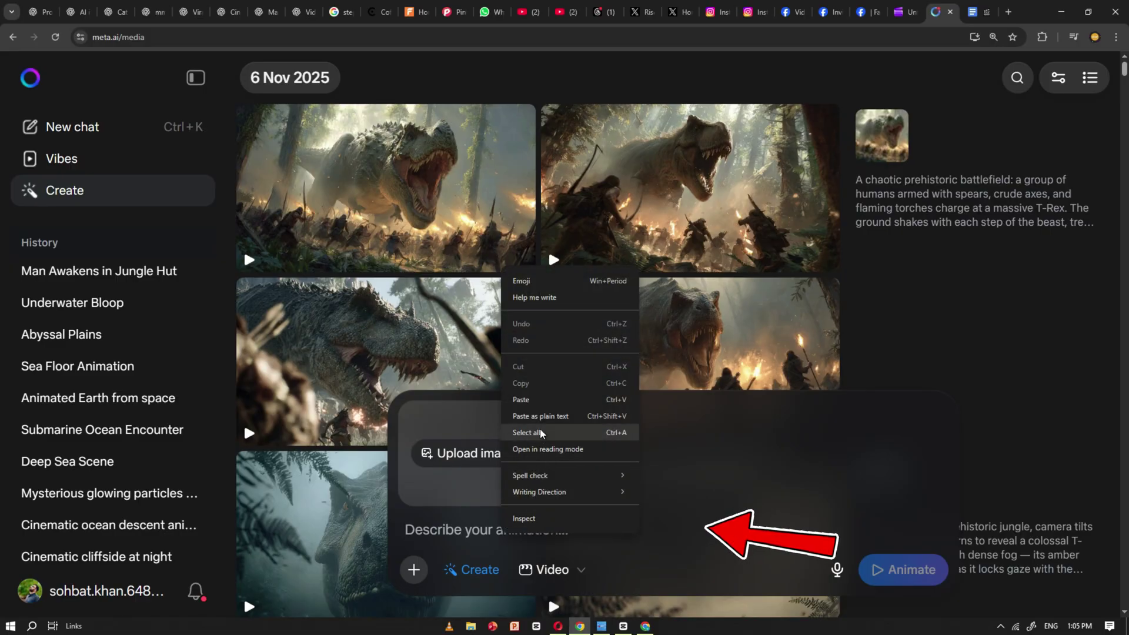
click(523, 400)
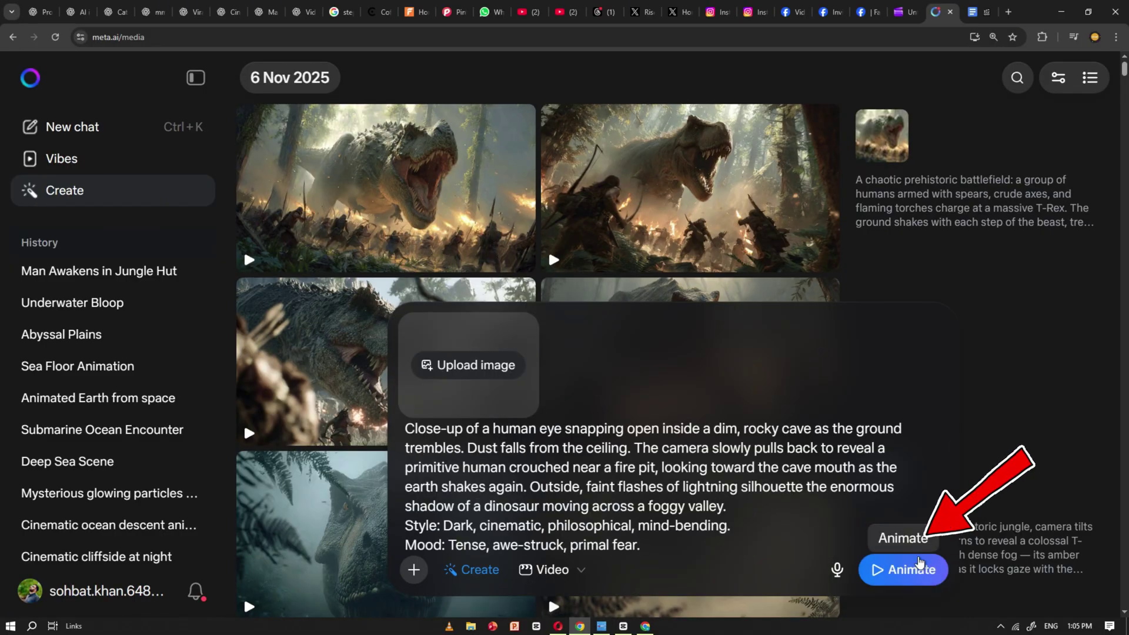
click(909, 570)
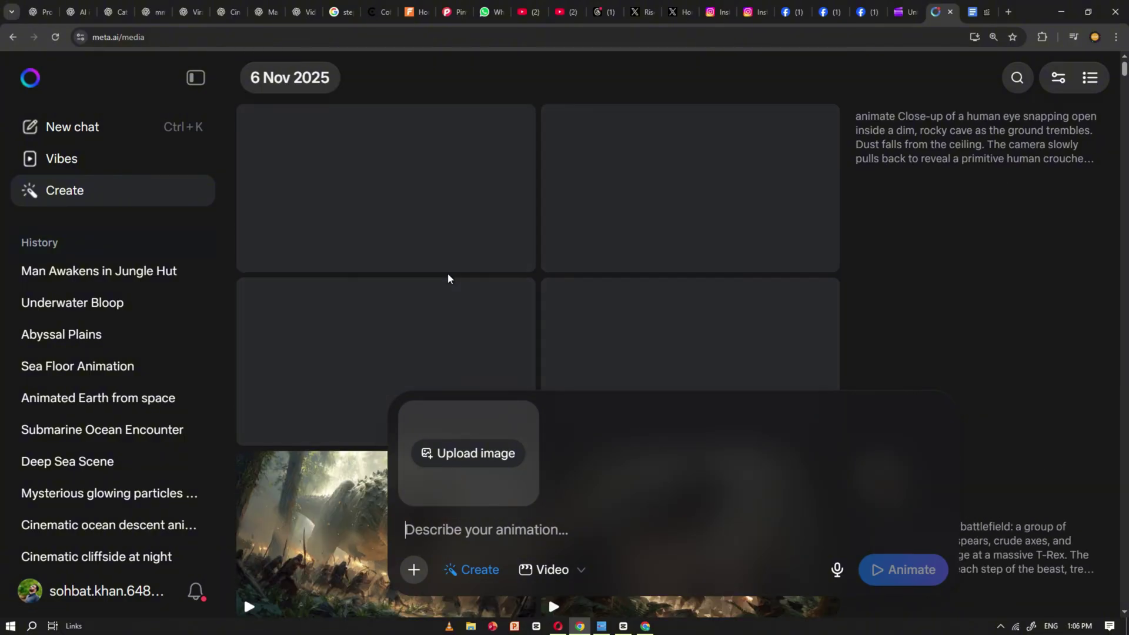
scroll(412, 194, down, 1)
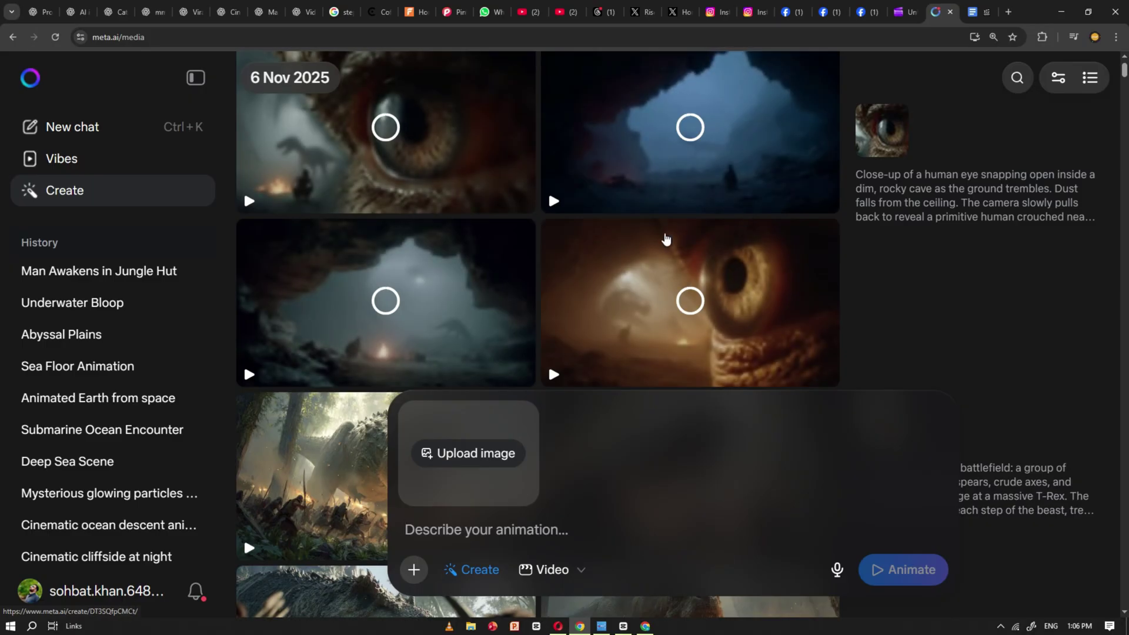
Copy the Scene 2 T-Rex footsteps prompt from the ChatGPT storyboard
key(alt+Tab)
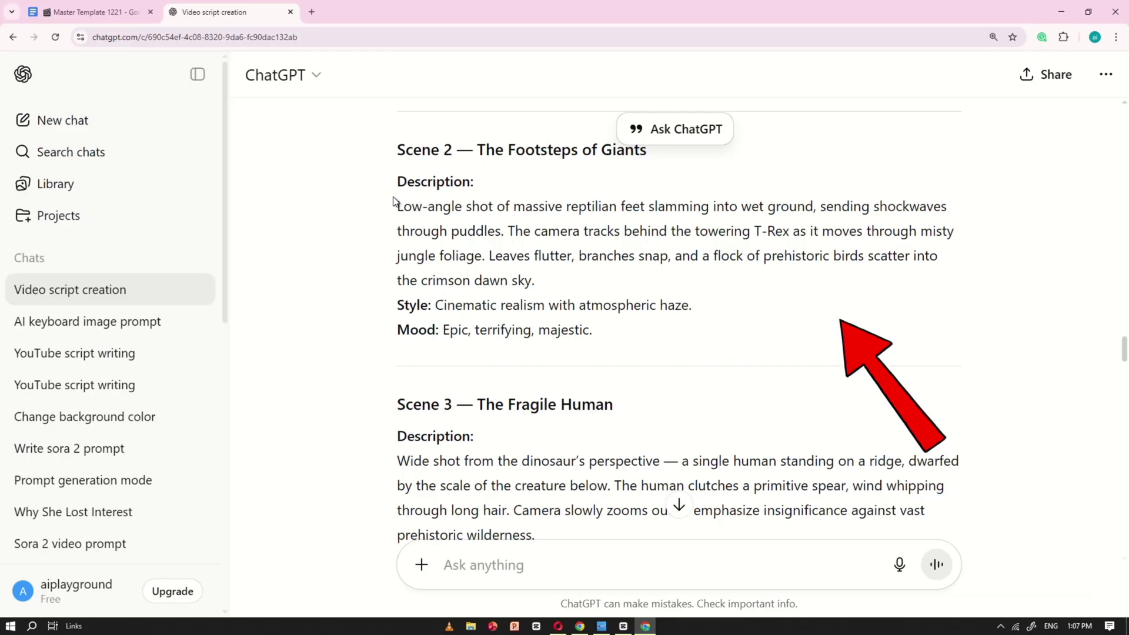
drag(416, 214, 651, 333)
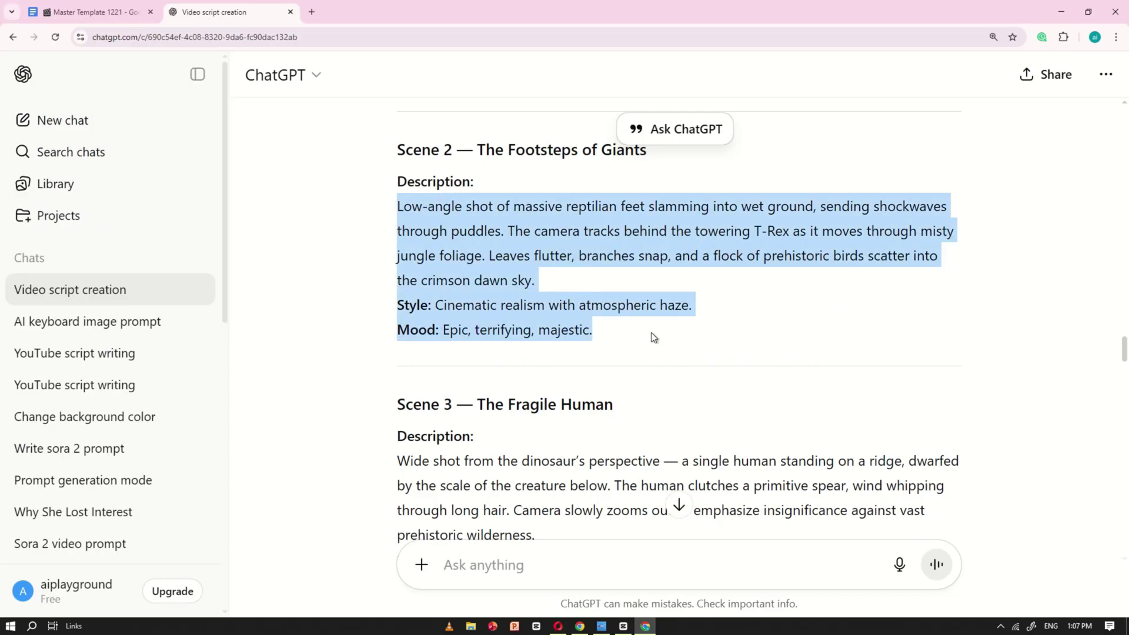
right_click(500, 215)
click(525, 228)
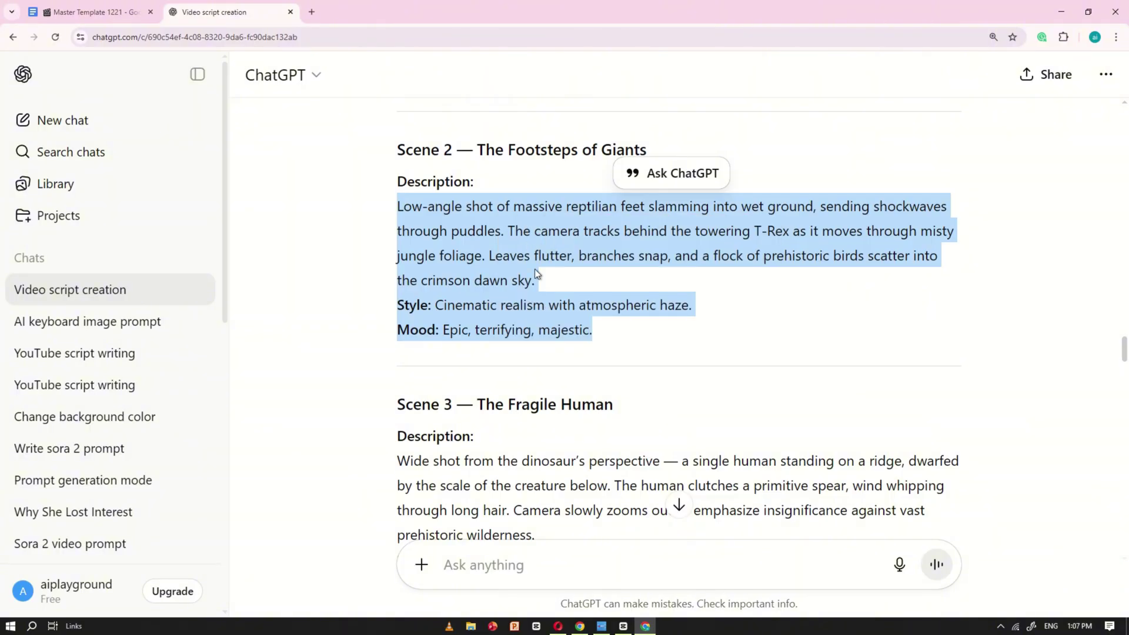
Paste the Scene 2 T-Rex footsteps prompt into Meta AI, animate it, and browse the gallery
click(580, 627)
key(ctrl+v)
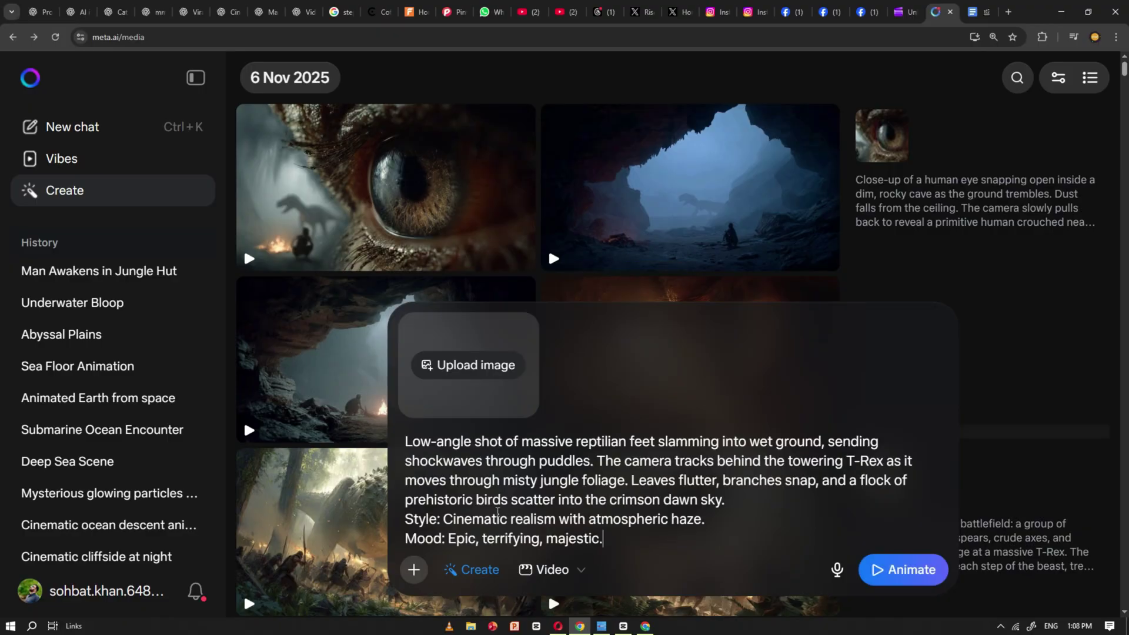
click(905, 574)
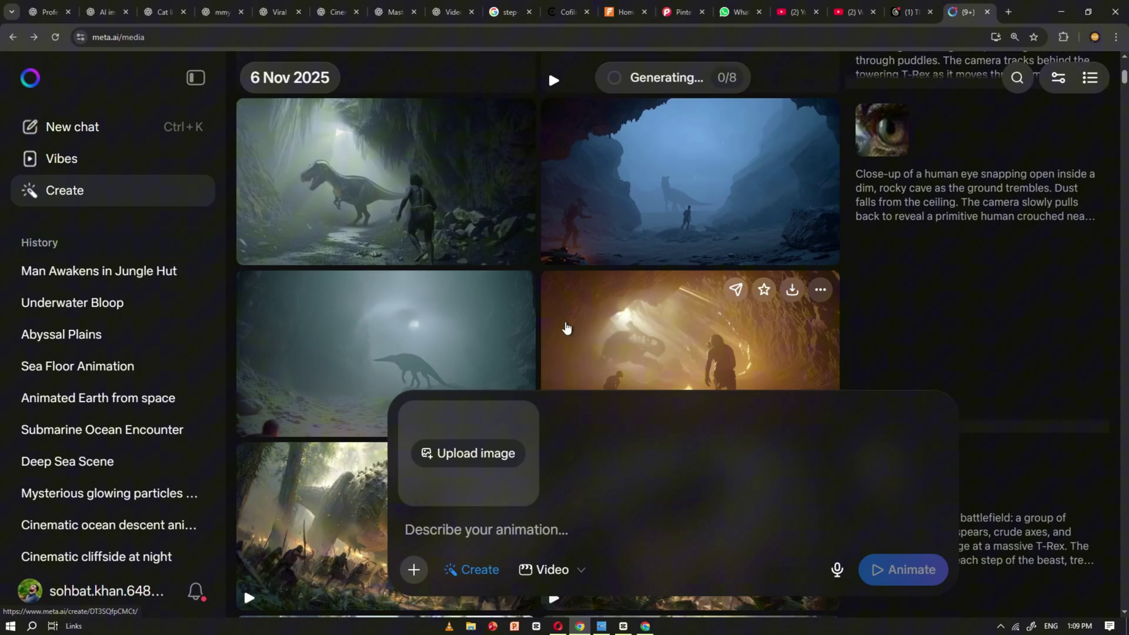
scroll(541, 345, down, 5)
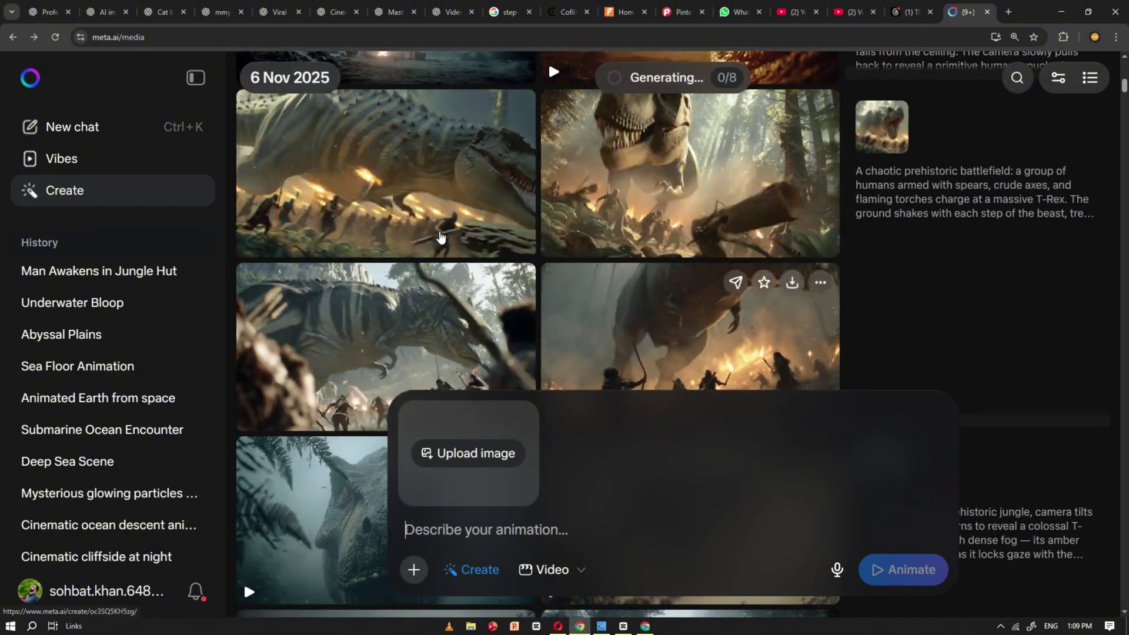
scroll(440, 237, down, 10)
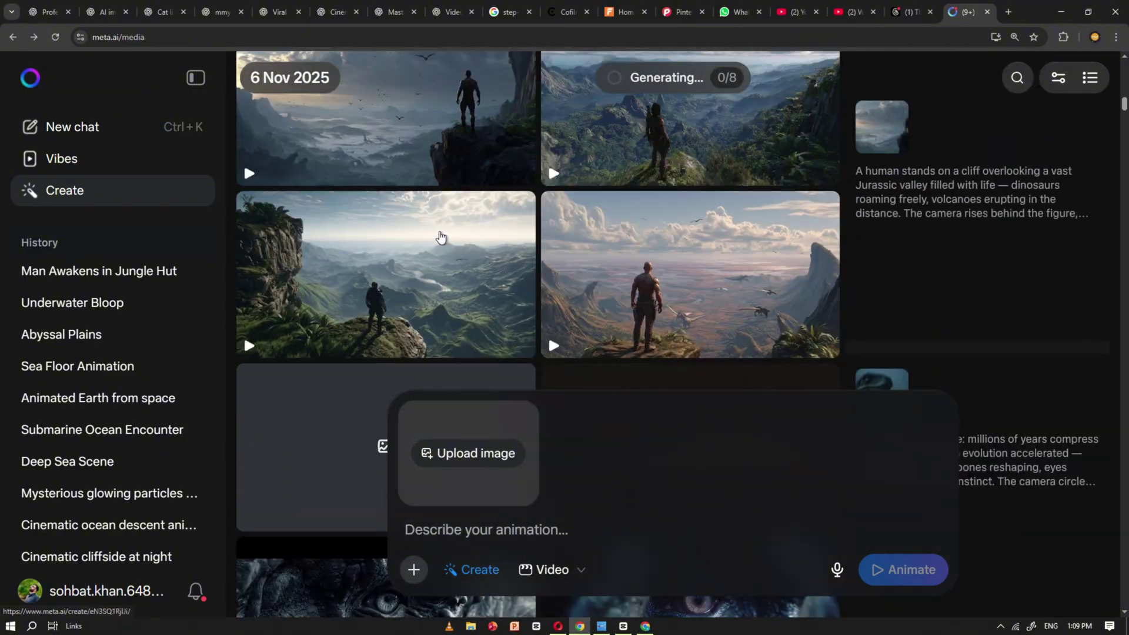
scroll(440, 236, down, 10)
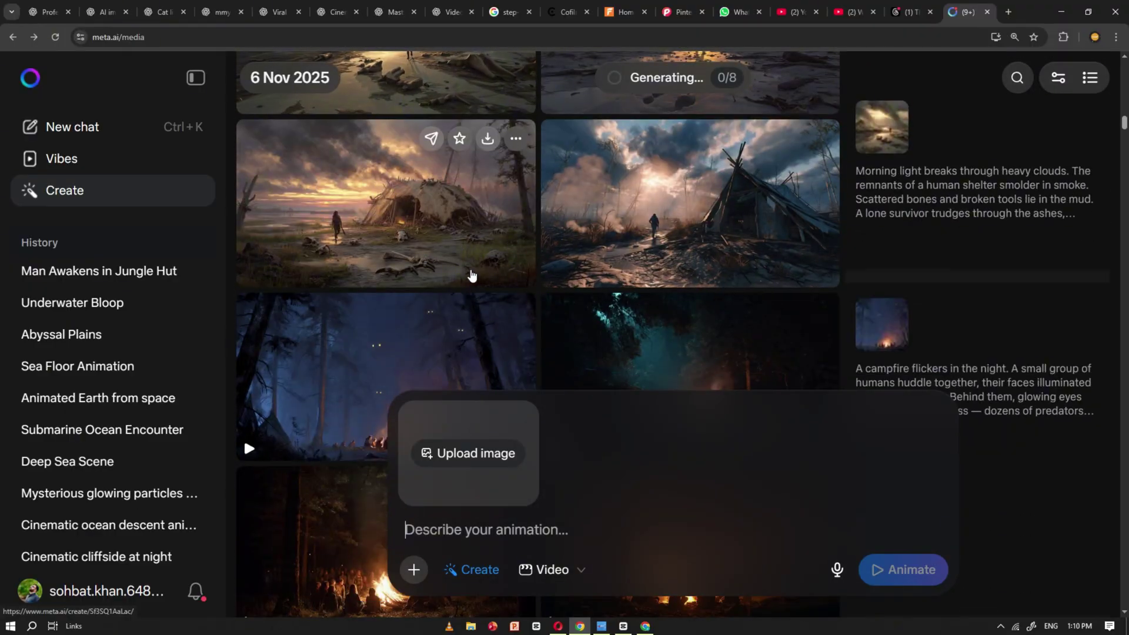
scroll(471, 275, down, 10)
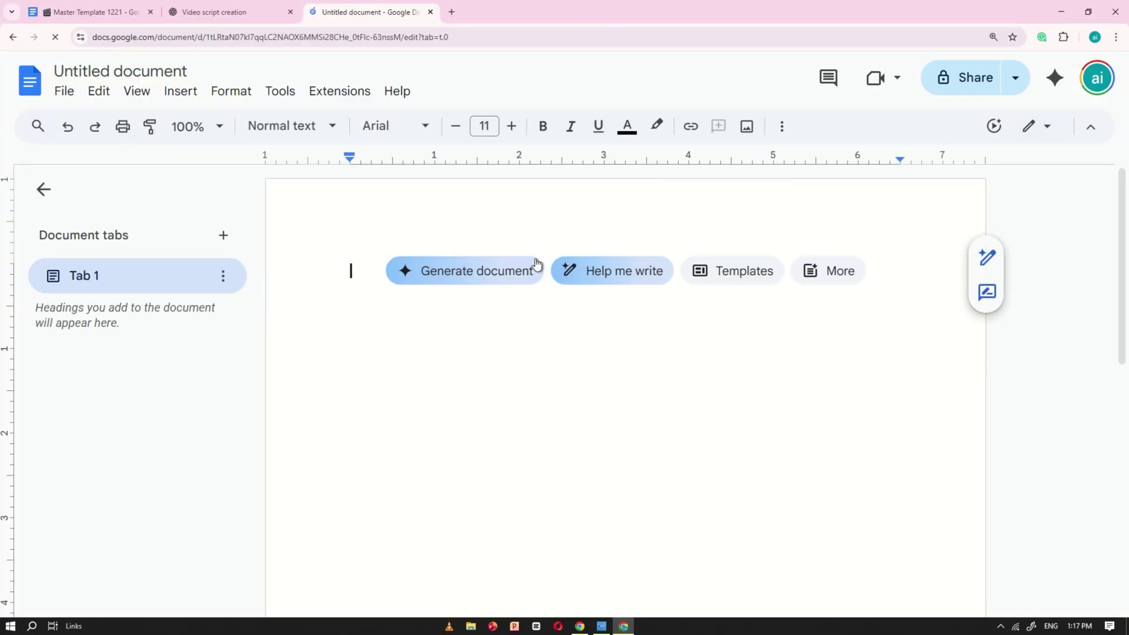
Set the Google Doc to 110% zoom and select ChatGPT's script from the Hook to 'fossil in time?'
key(ctrl+minus)
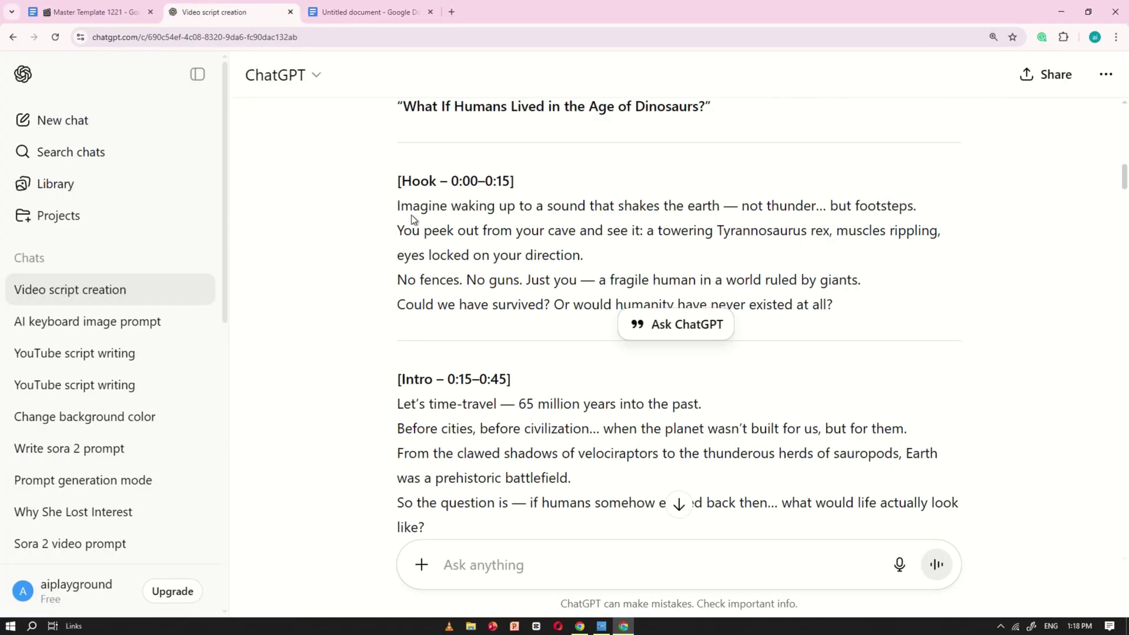
scroll(403, 197, up, 4)
scroll(386, 236, down, 2)
drag(376, 301, 650, 334)
drag(390, 259, 969, 164)
scroll(493, 376, down, 15)
scroll(772, 203, up, 4)
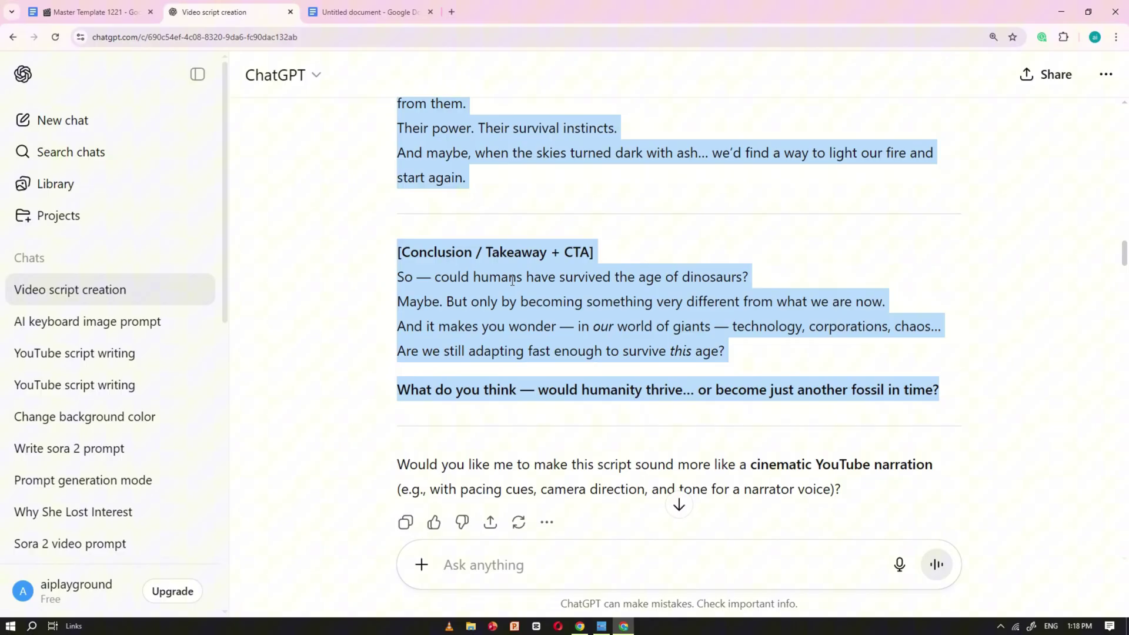
Paste the dinosaur script into the empty Untitled document
click(329, 4)
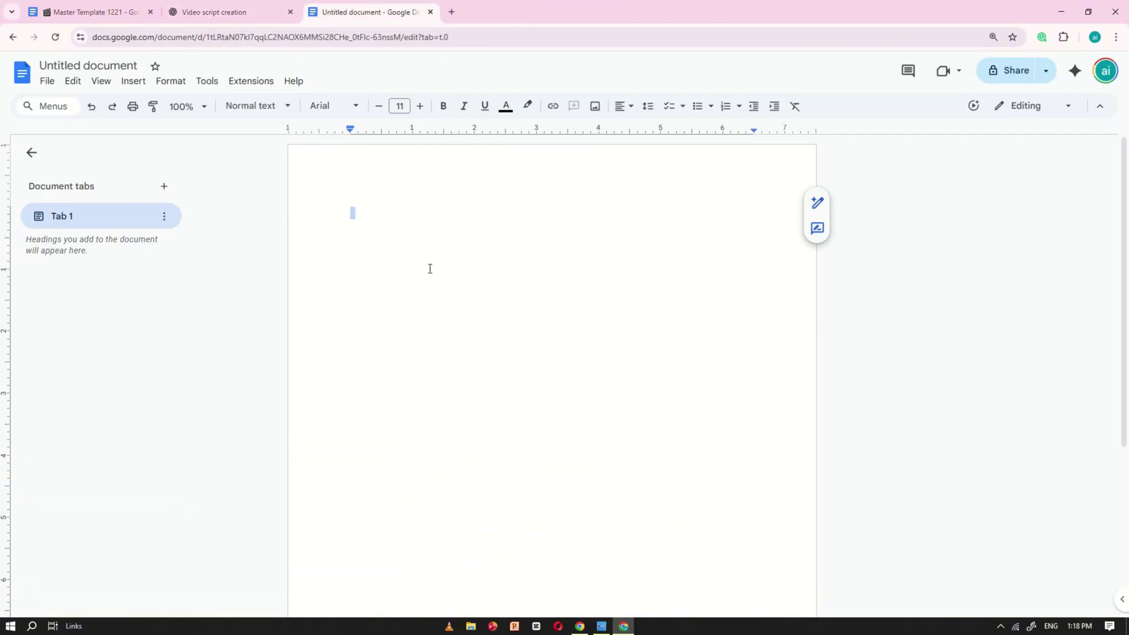
click(465, 324)
scroll(467, 332, up, 20)
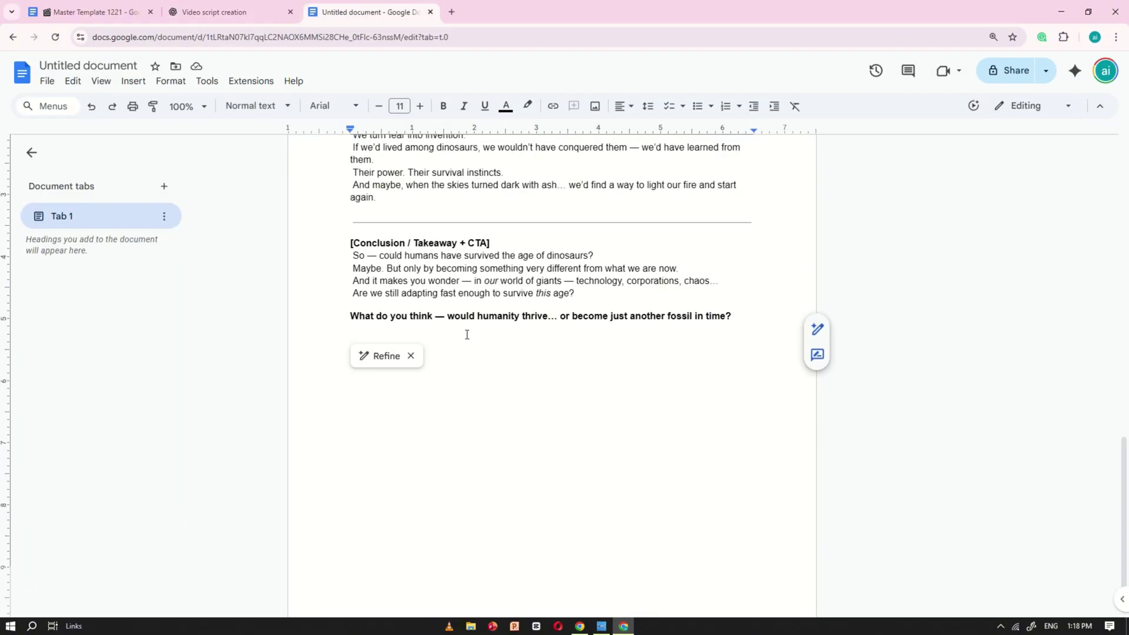
Delete the Hook, Intro and Segment 1–3 header lines, leaving only narration
triple_click(390, 213)
triple_click(389, 215)
key(BackSpace)
scroll(383, 294, down, 3)
triple_click(376, 308)
key(BackSpace)
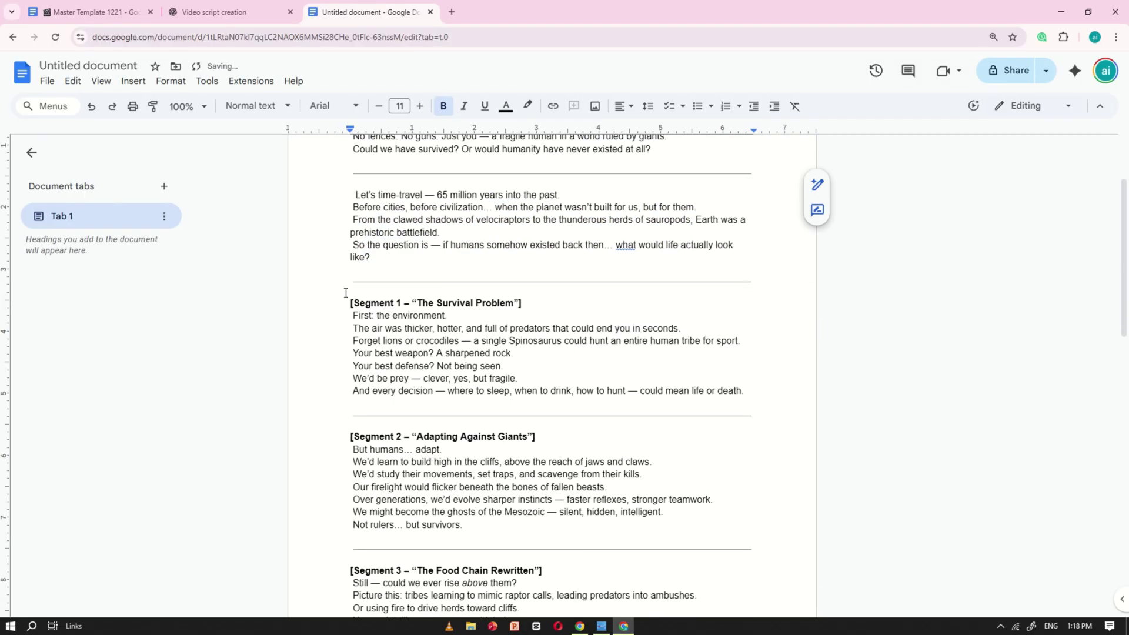
triple_click(388, 300)
key(BackSpace)
key(BackSpace)
scroll(530, 383, down, 1)
triple_click(481, 428)
key(BackSpace)
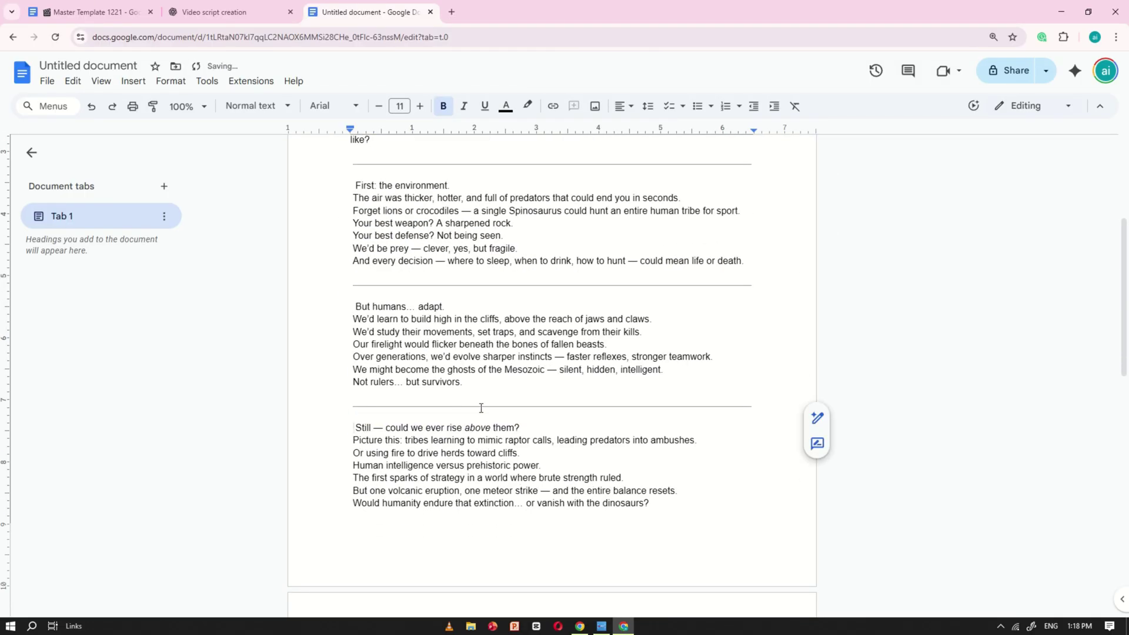
scroll(345, 351, up, 4)
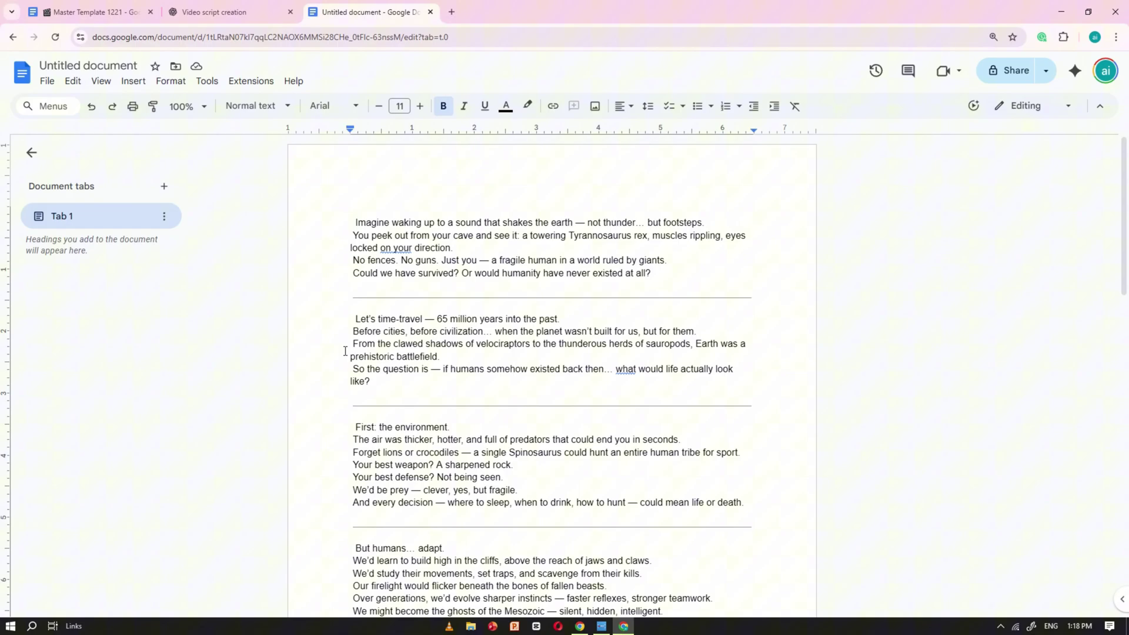
Search for dupdub in a new tab and open DupDub's Text to speech editor from Products
click(453, 13)
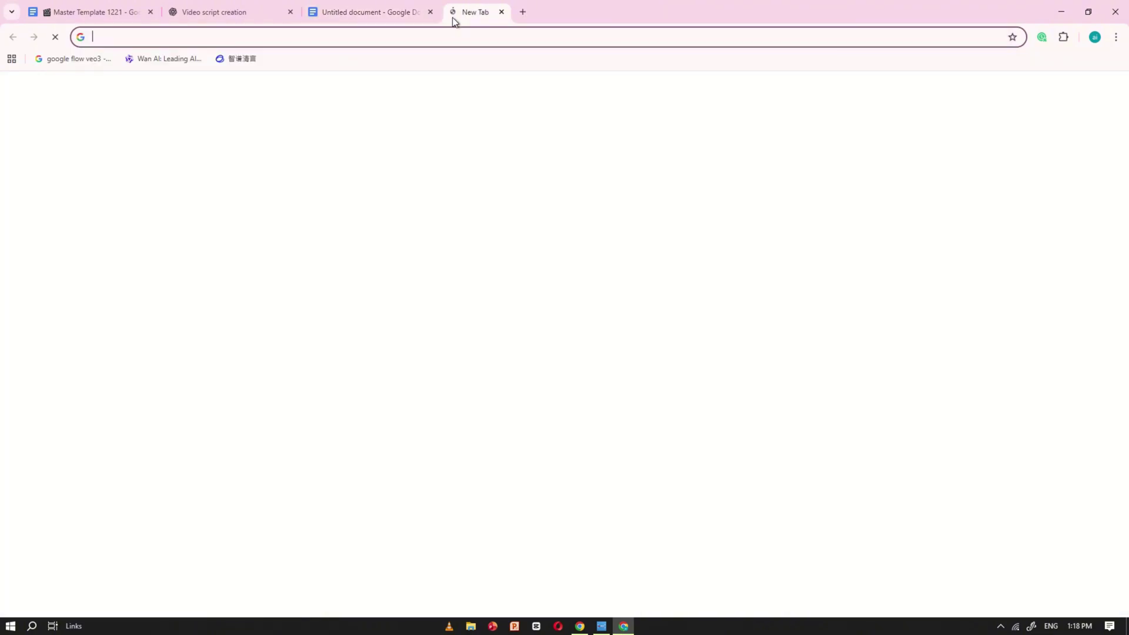
click(449, 237)
text(du)
click(392, 293)
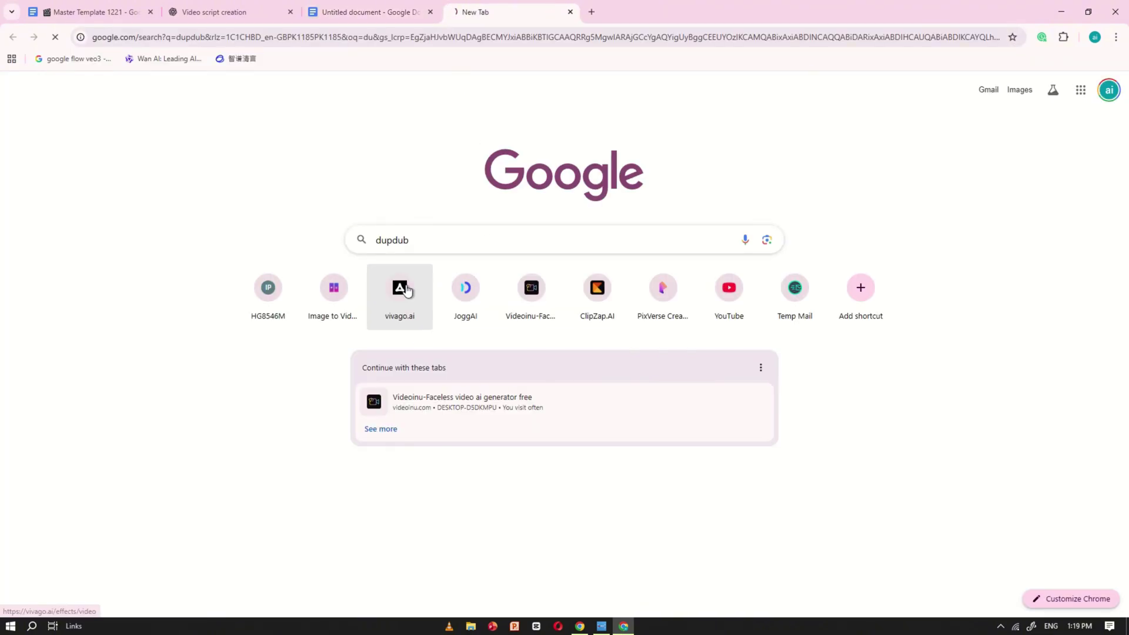
click(265, 229)
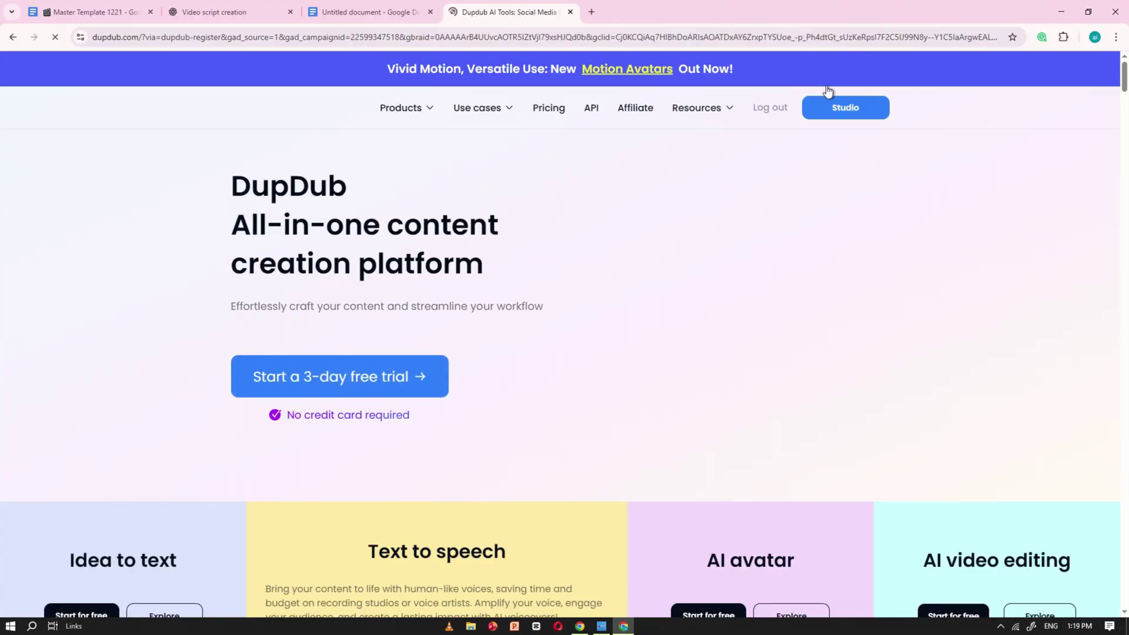
click(402, 115)
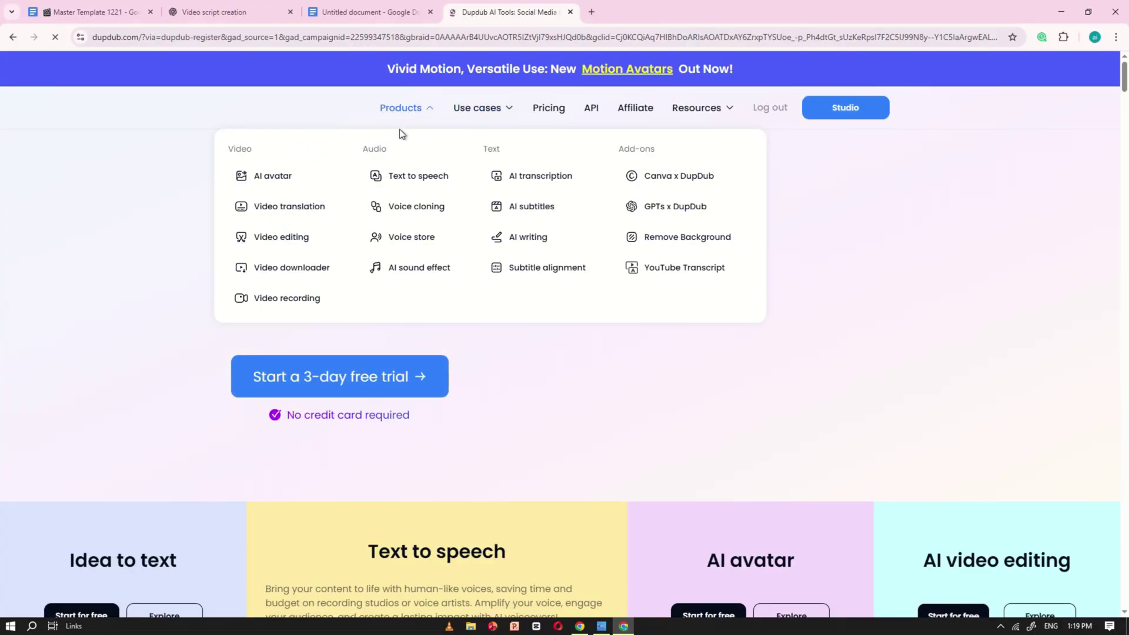
click(400, 176)
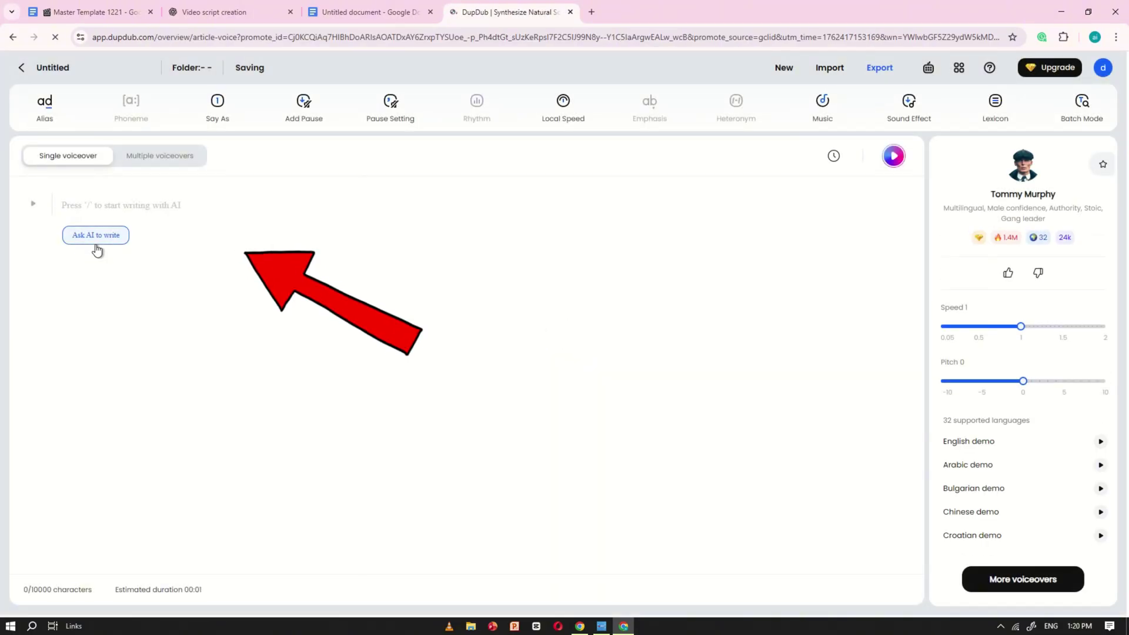
Copy the entire dinosaur narration script from the Google Docs document
click(339, 17)
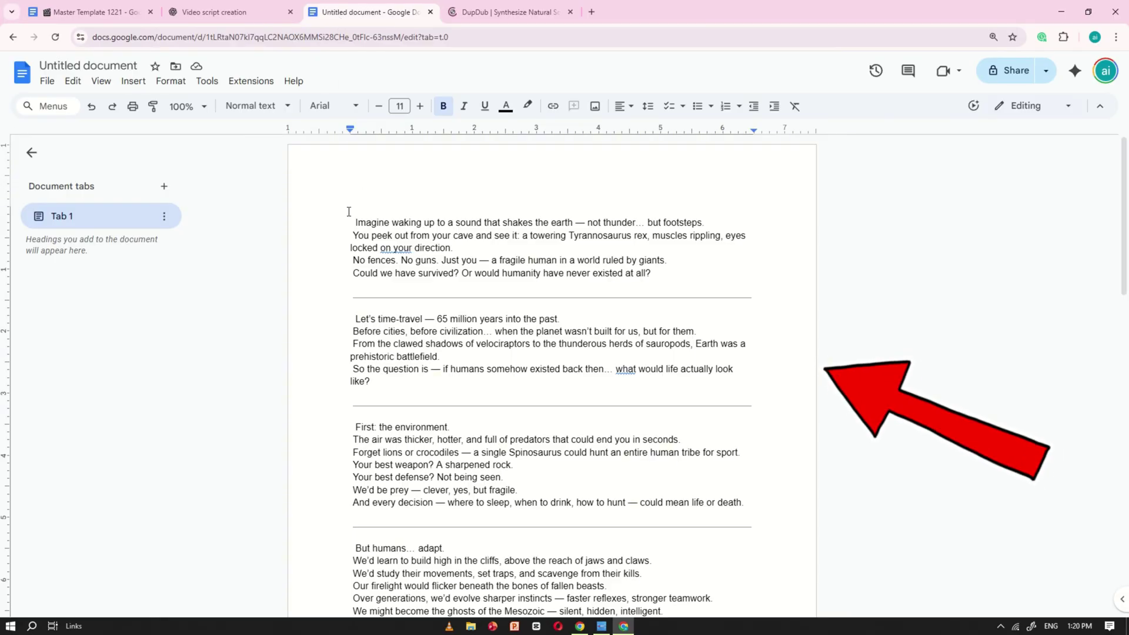
drag(349, 212, 470, 612)
right_click(481, 213)
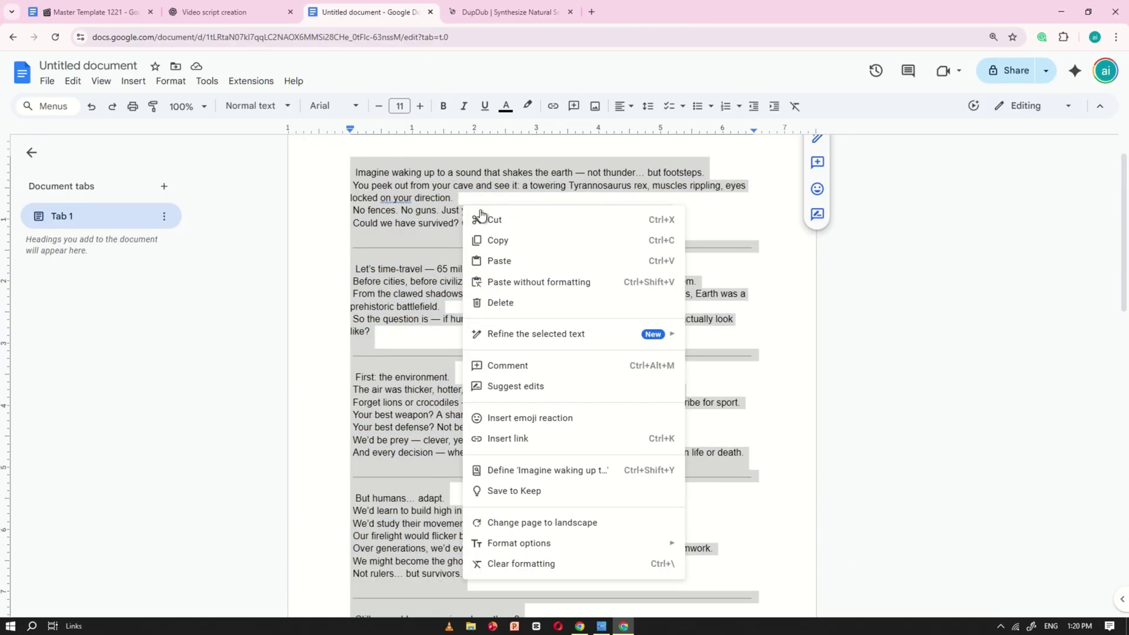
click(504, 241)
Paste the 2678-character narration into DupDub's editor and open the full voice library
click(488, 12)
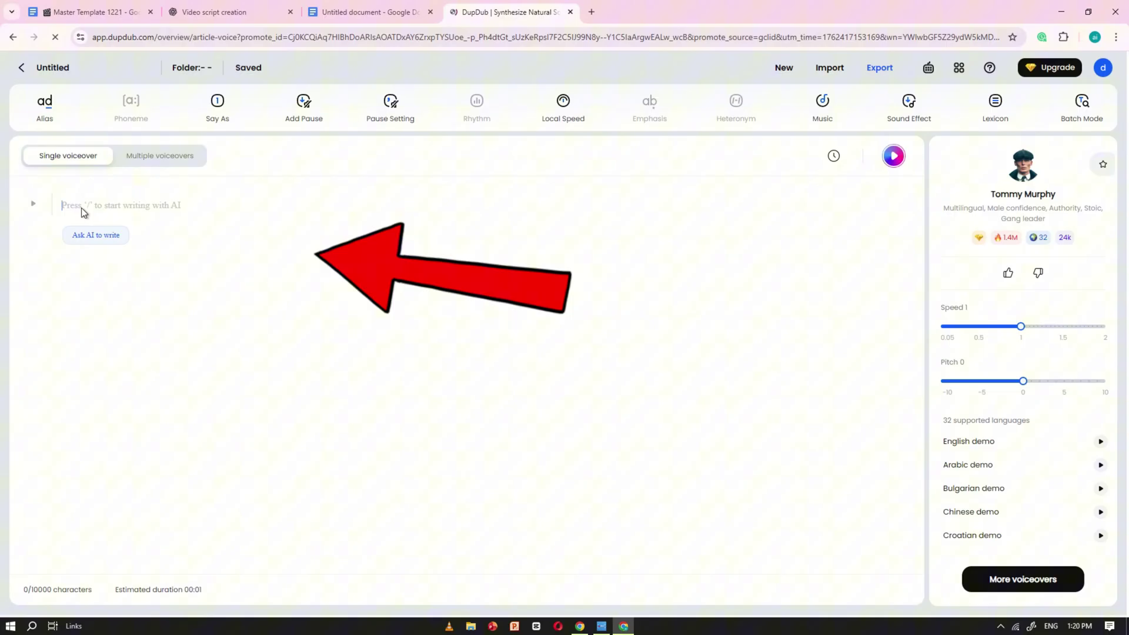
key(ctrl+plus)
key(ctrl+plus)
key(ctrl+plus)
right_click(104, 287)
click(156, 410)
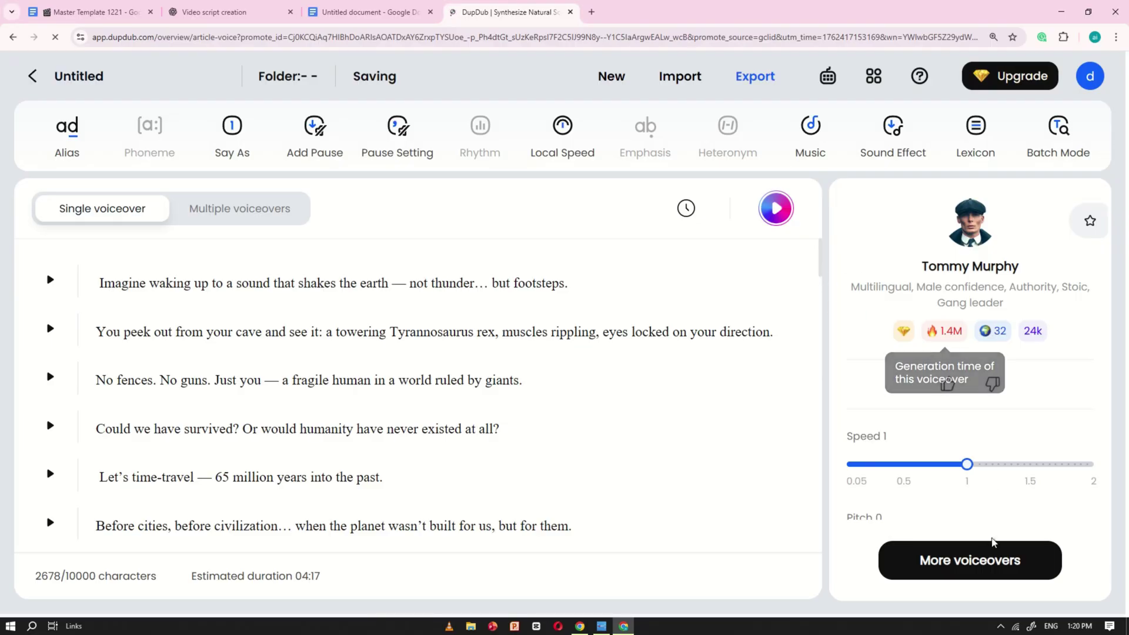
click(955, 567)
Preview voices in the Animation Videos, Historical Stories and Motivational categories
scroll(211, 282, down, 5)
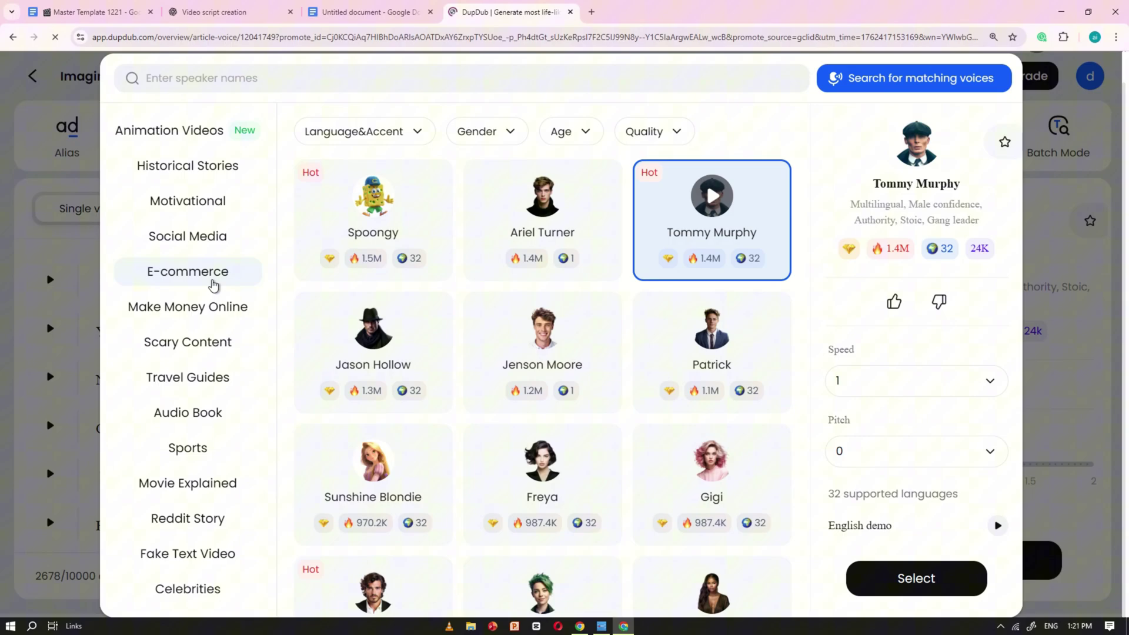
click(169, 306)
click(542, 329)
scroll(542, 329, down, 1)
click(188, 342)
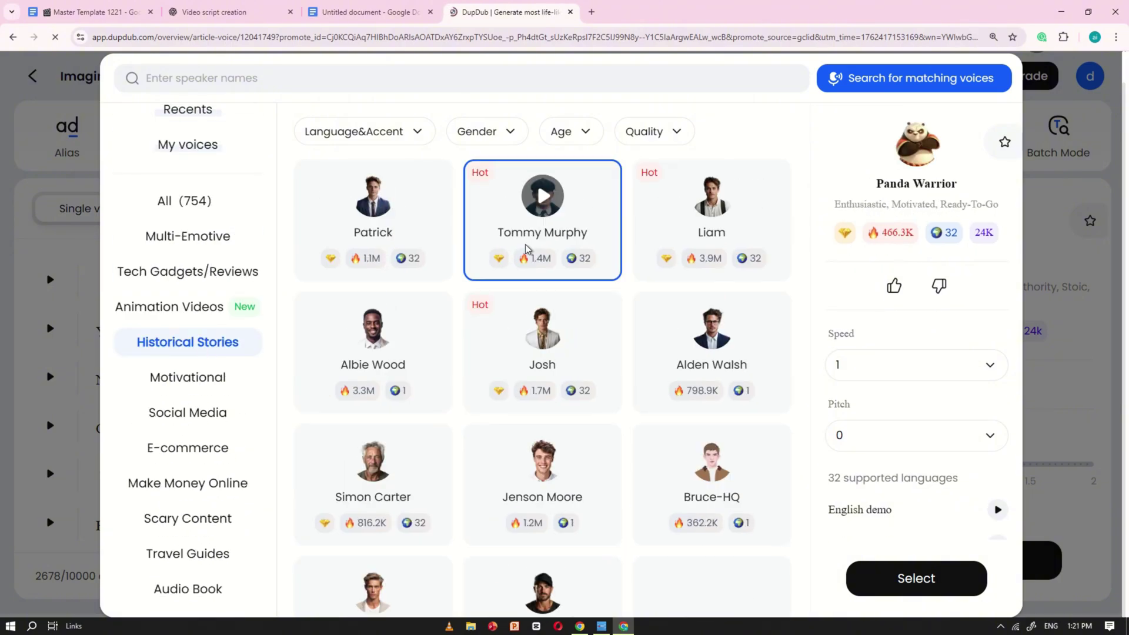
click(712, 194)
scroll(714, 353, down, 1)
click(711, 372)
scroll(529, 383, down, 5)
click(373, 518)
scroll(373, 471, down, 5)
click(187, 377)
click(517, 364)
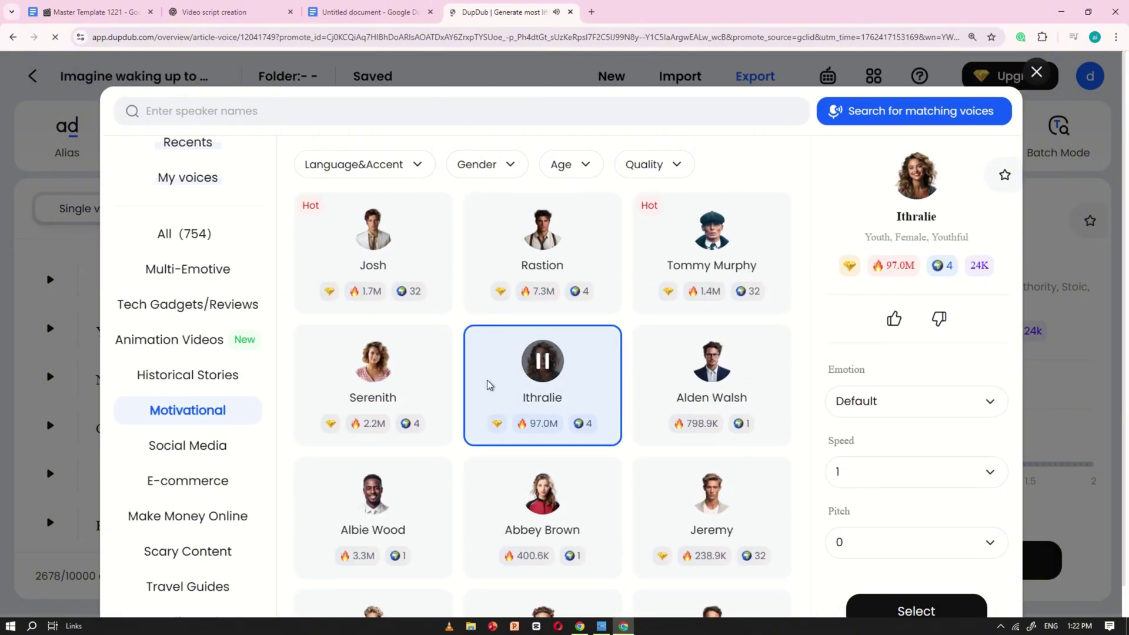
click(373, 353)
click(529, 494)
Preview the Celebrities voices and select Beth Taylor as the narrator
scroll(188, 412, down, 3)
click(188, 589)
click(542, 197)
click(711, 460)
scroll(373, 386, down, 1)
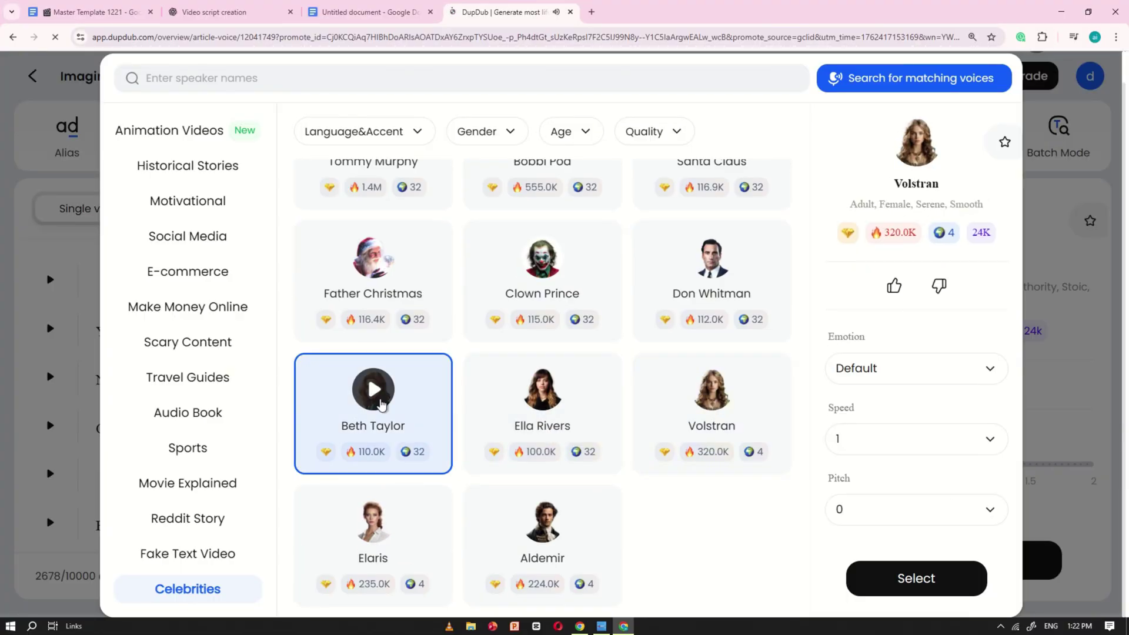
click(373, 516)
click(711, 410)
scroll(415, 292, up, 1)
scroll(414, 293, down, 1)
click(542, 518)
click(403, 423)
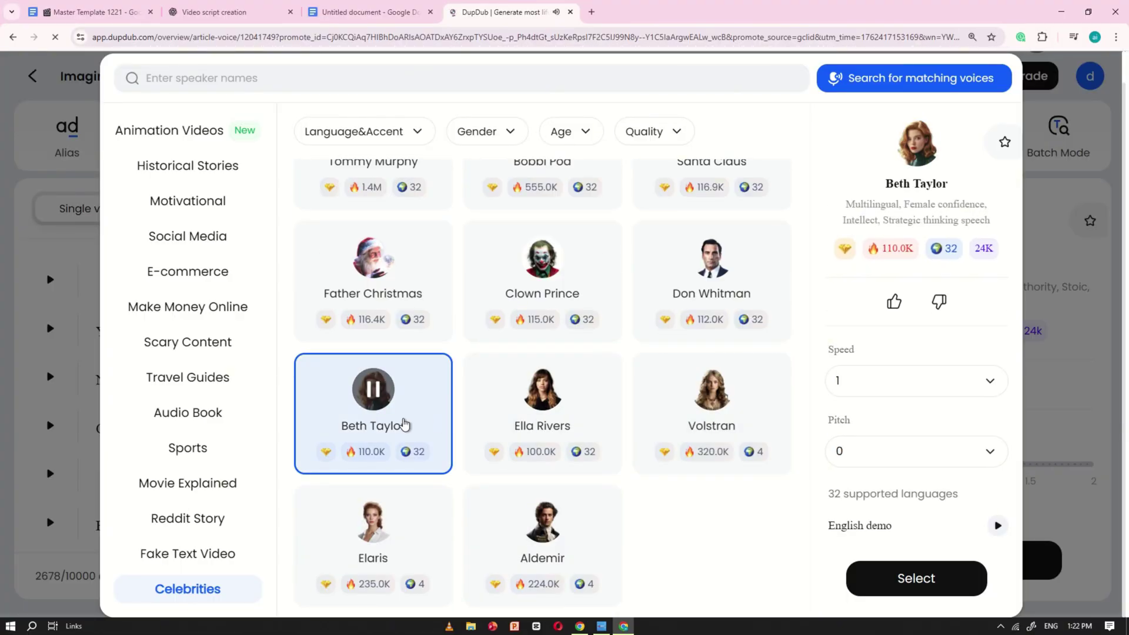
click(917, 578)
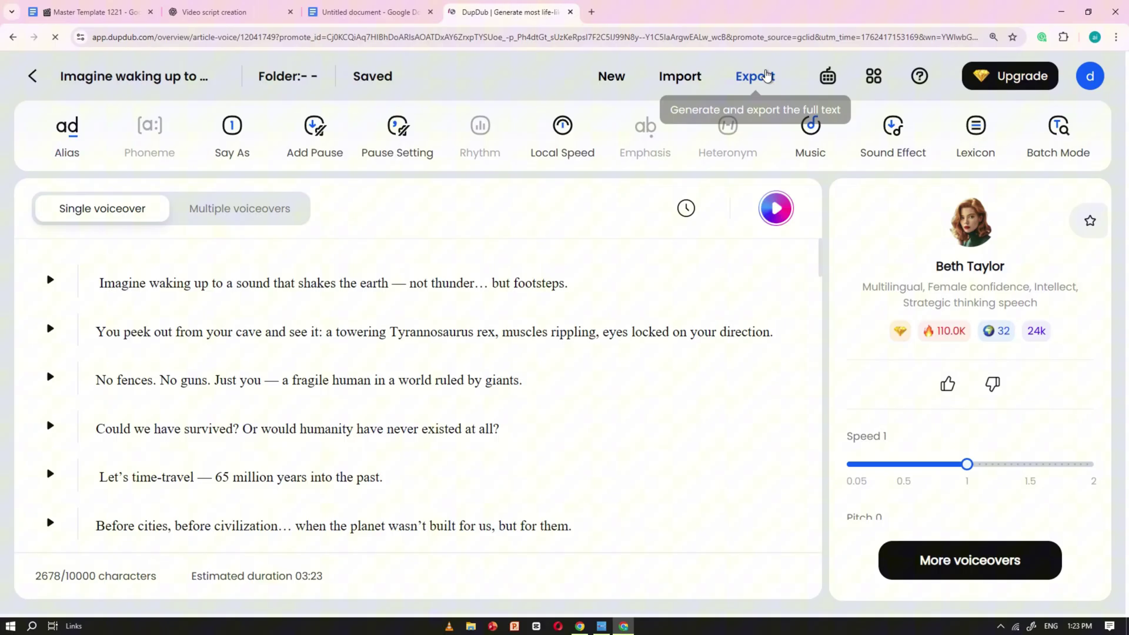
Export the voiceover in MP3 format and save it as 'Imagine waking up to a sound.mp3'
click(760, 77)
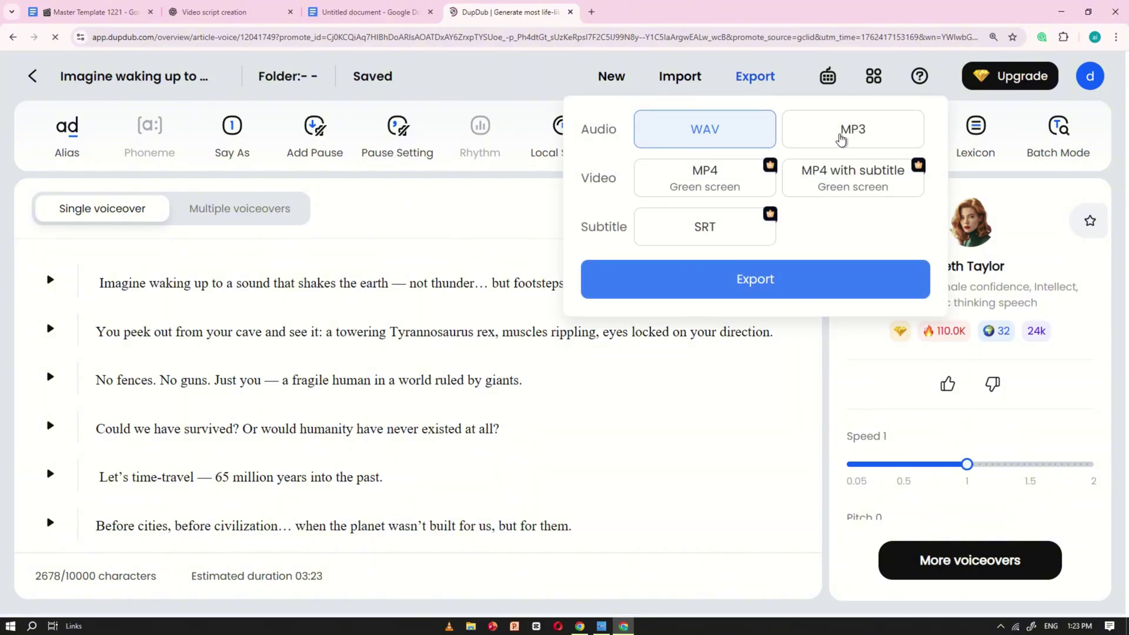
click(841, 137)
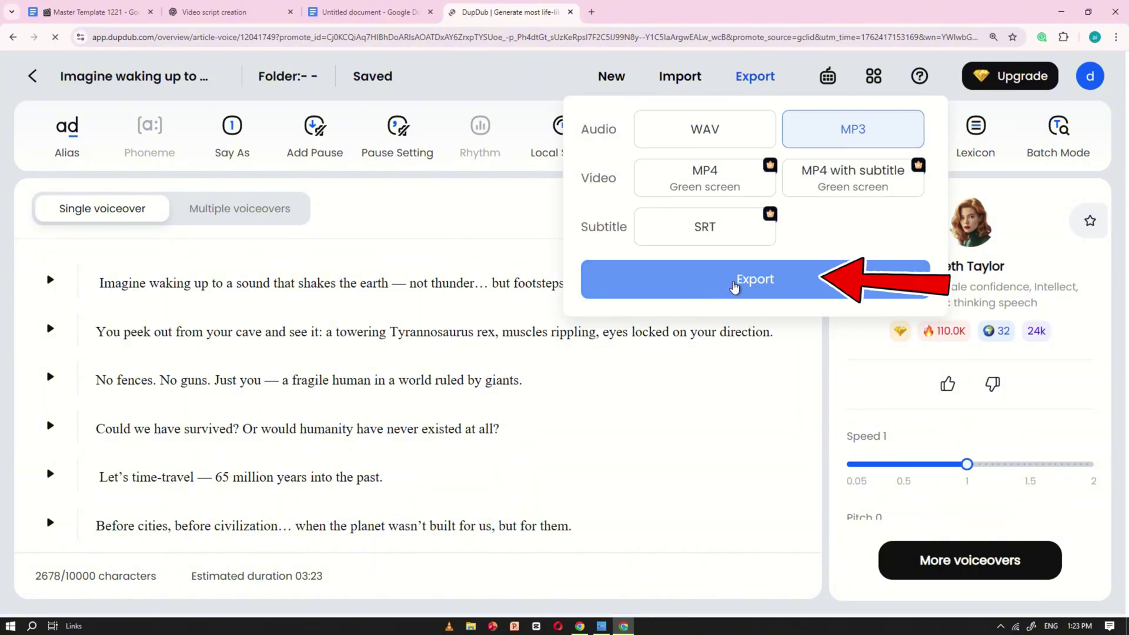
click(735, 285)
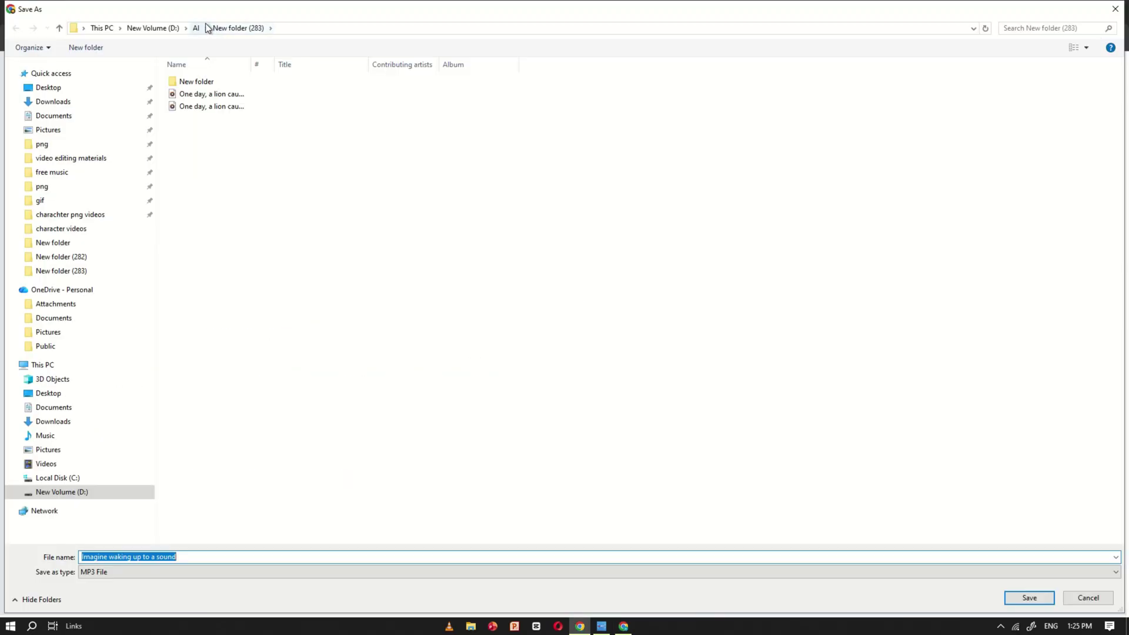
click(1014, 596)
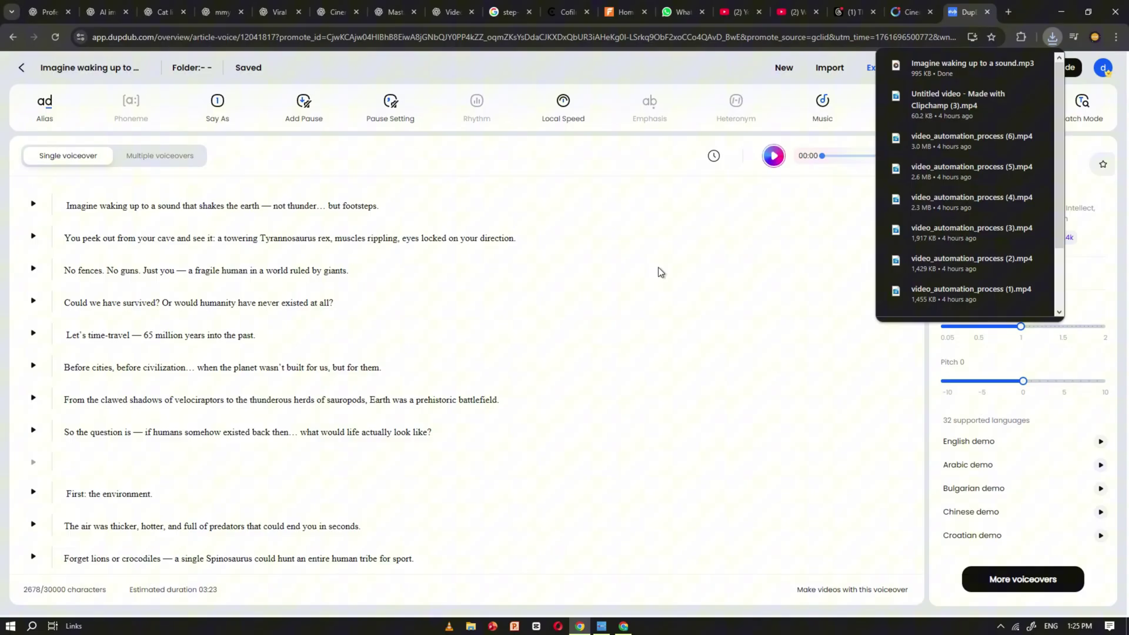
click(724, 355)
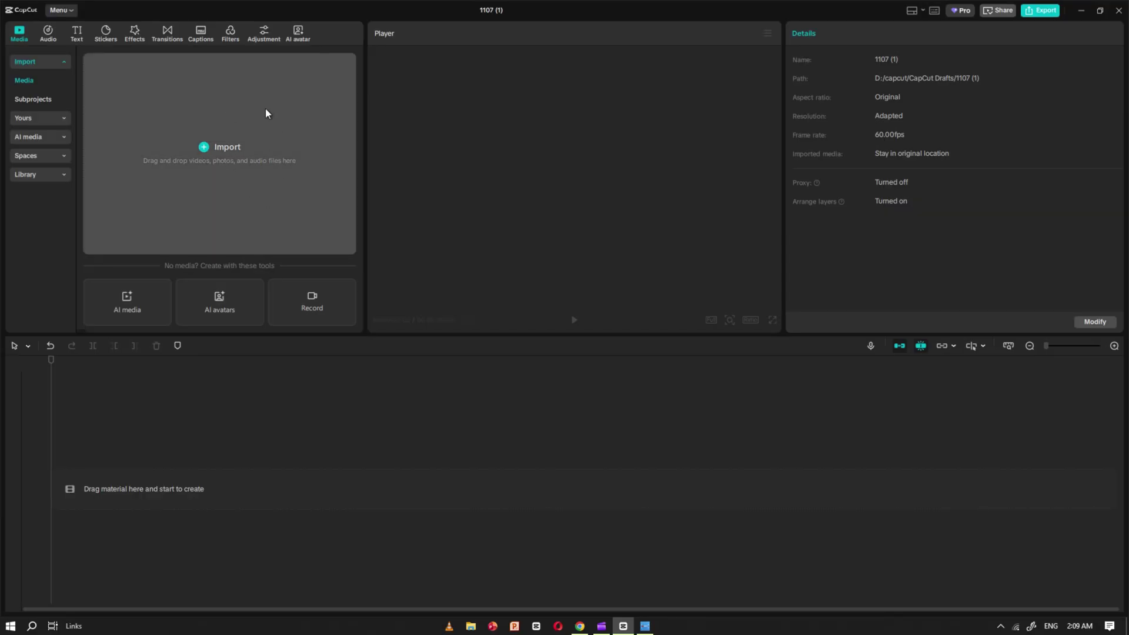
Import all the prehistoric dinosaur video clips into CapCut's media
click(265, 108)
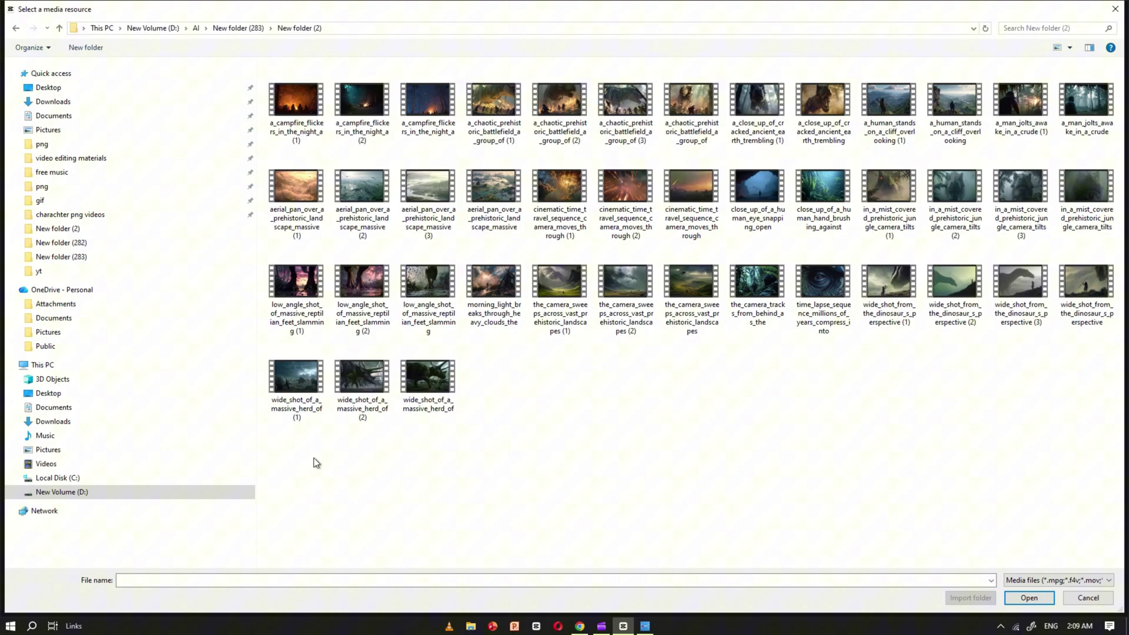
drag(299, 457, 1101, 62)
click(1023, 599)
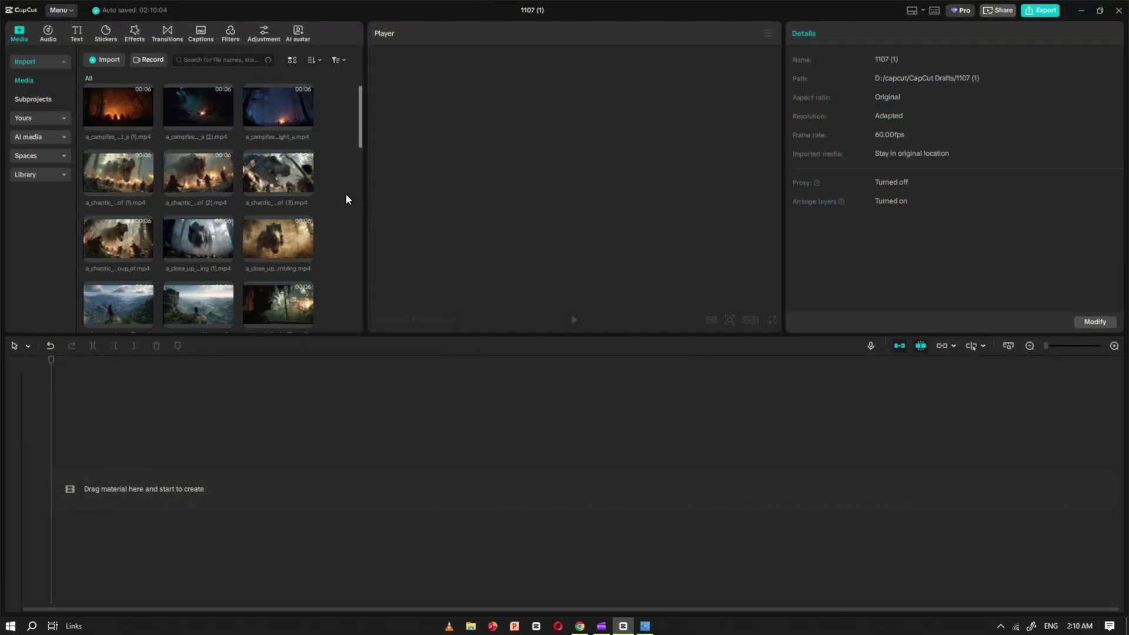
Import the voiceover MP3 and place it at the start of the timeline
click(108, 61)
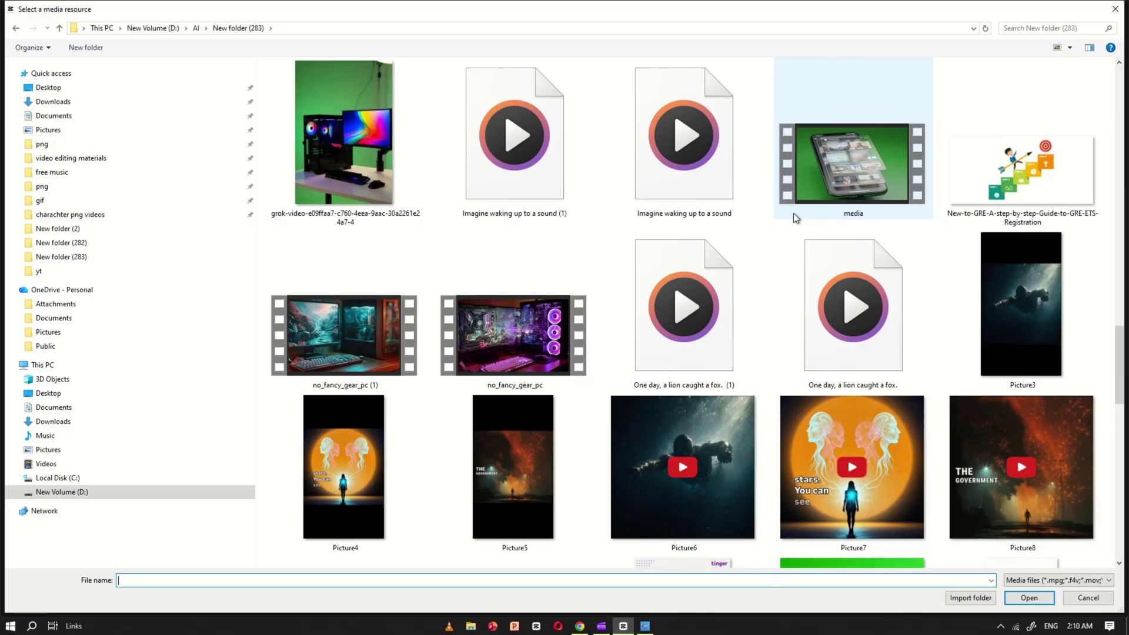
double_click(506, 188)
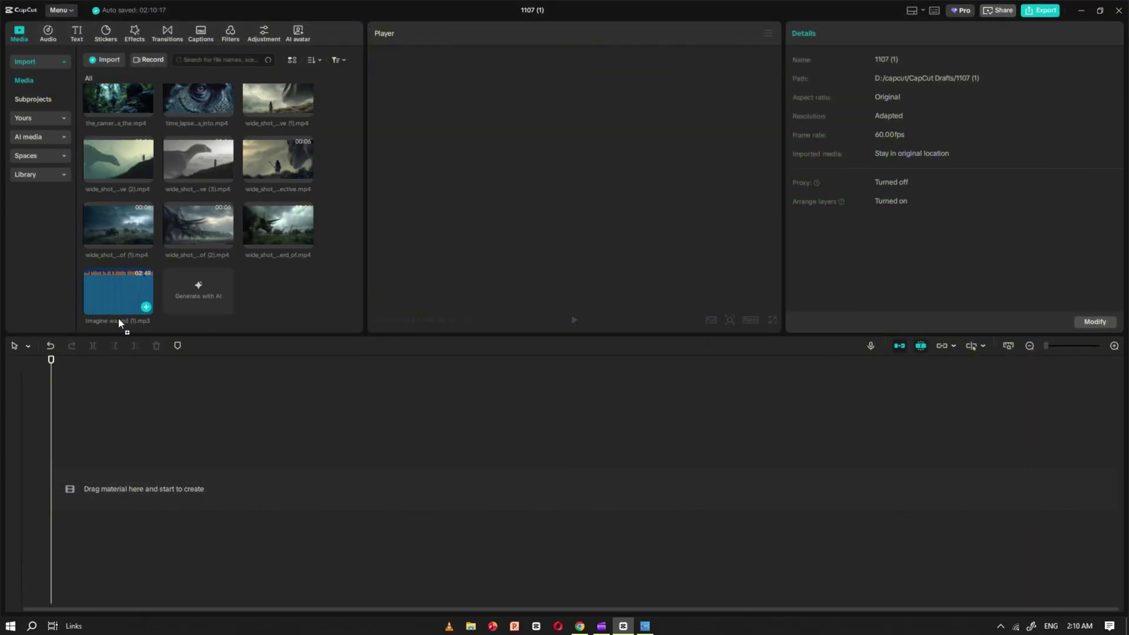
drag(136, 476, 136, 477)
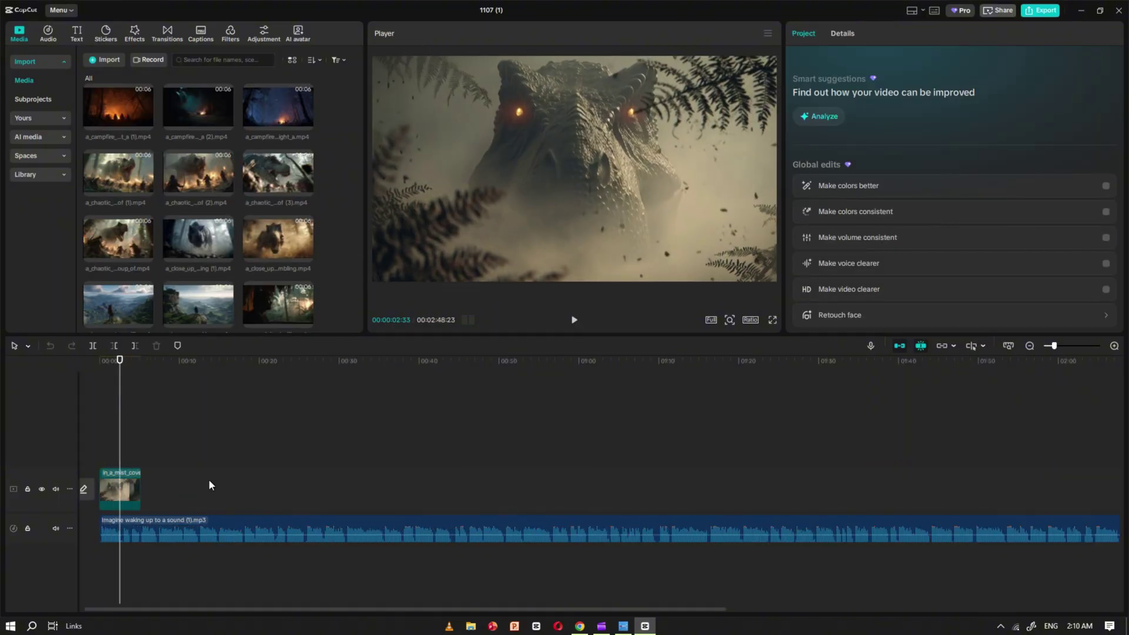
Delete the stray first clip from the timeline
click(136, 482)
scroll(202, 194, down, 3)
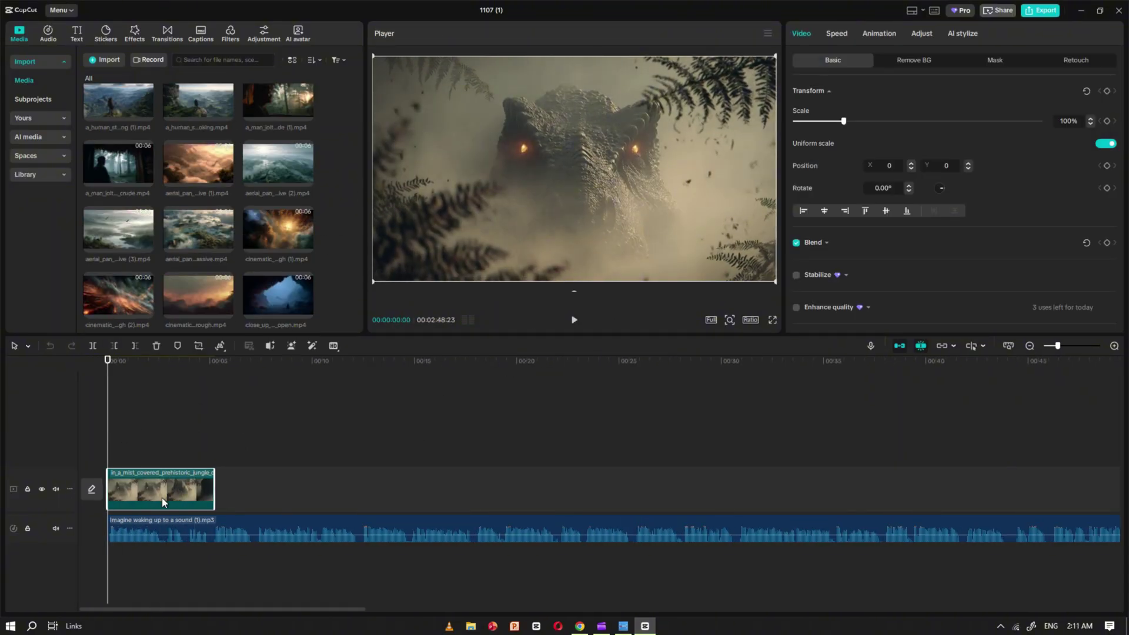
key(Delete)
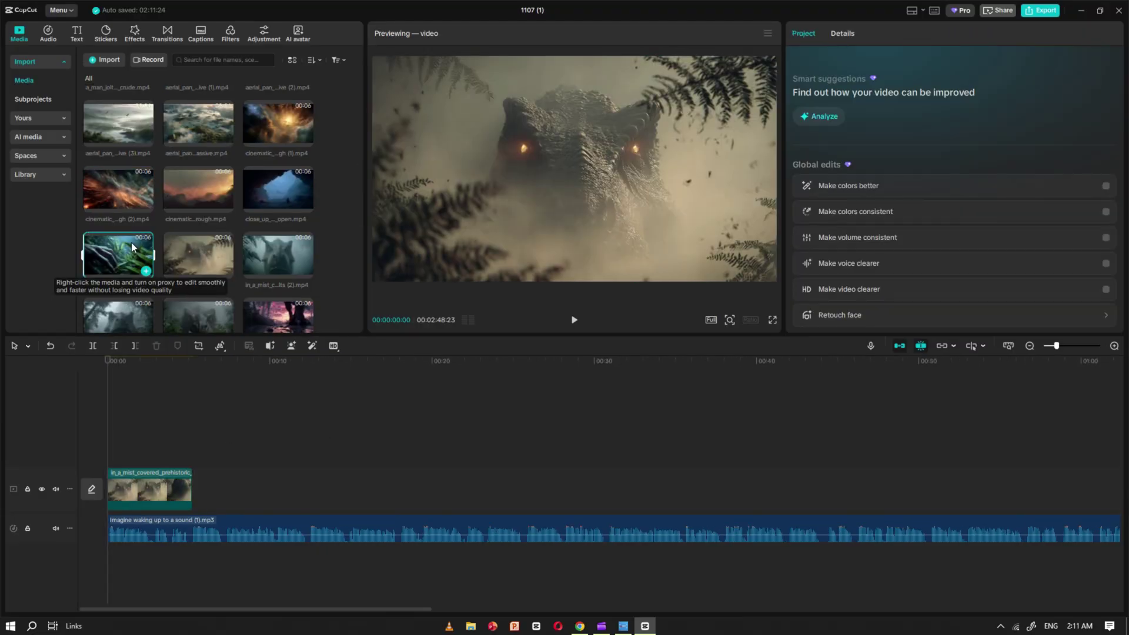
Line up ten dinosaur clips end to end, misty jungle to chaotic battlefield, about 52 seconds
click(117, 148)
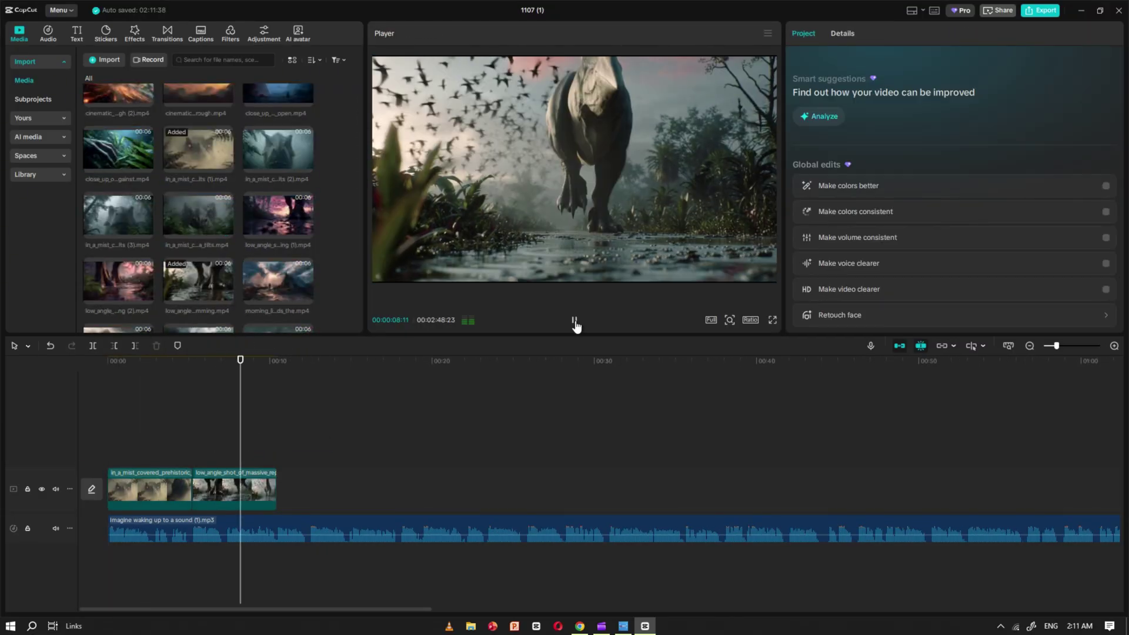
scroll(198, 206, up, 5)
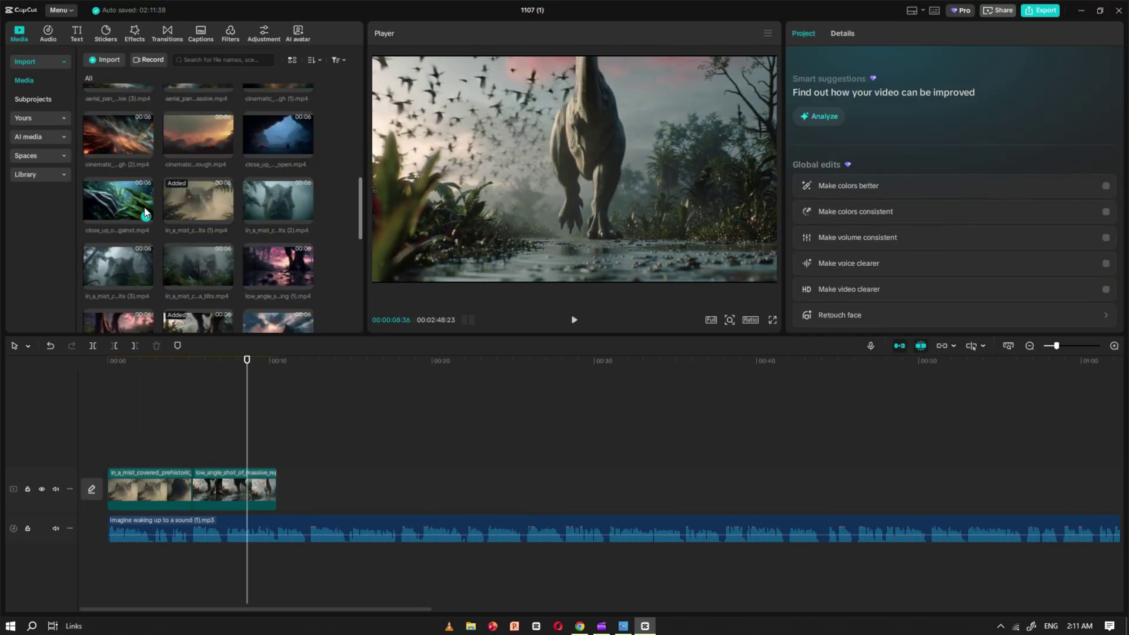
drag(118, 214, 243, 460)
click(331, 412)
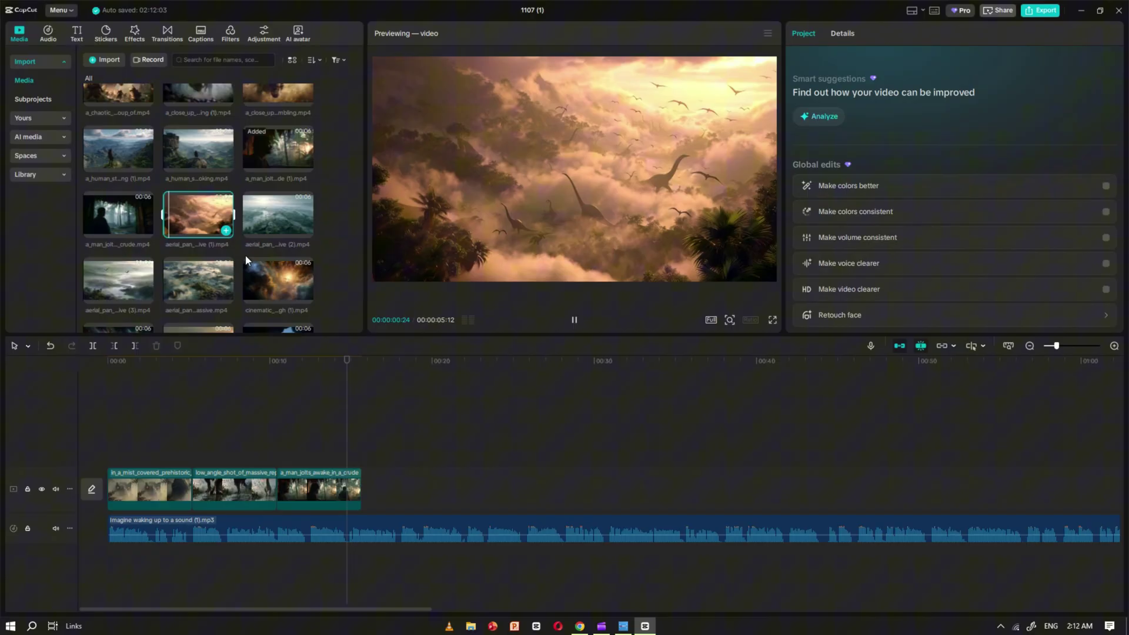
click(574, 321)
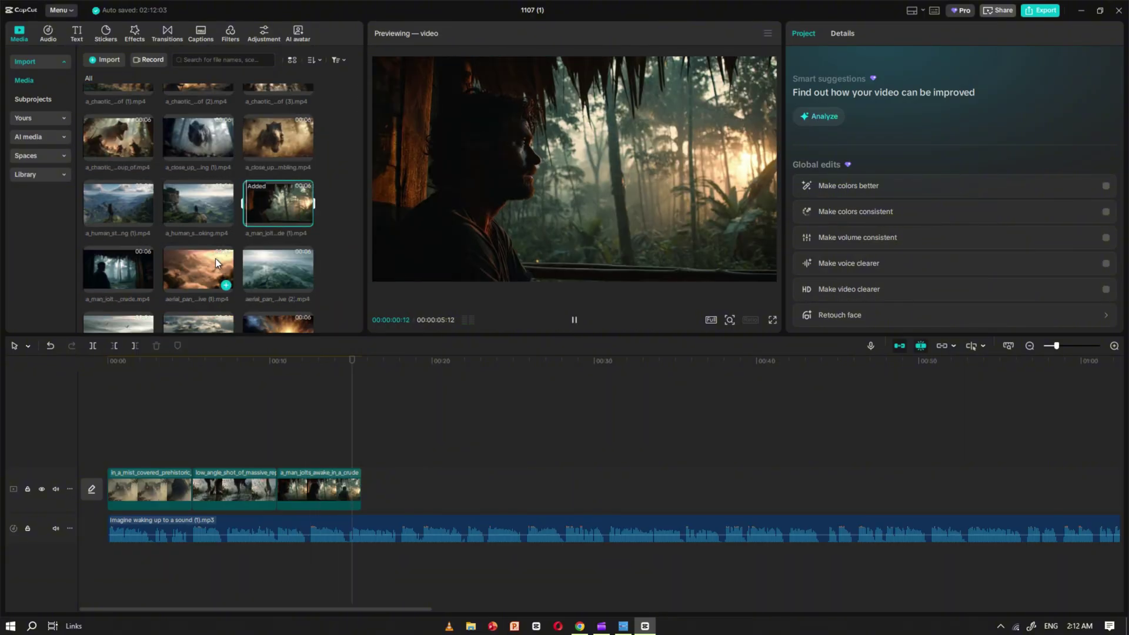
scroll(198, 206, down, 5)
drag(117, 201, 403, 488)
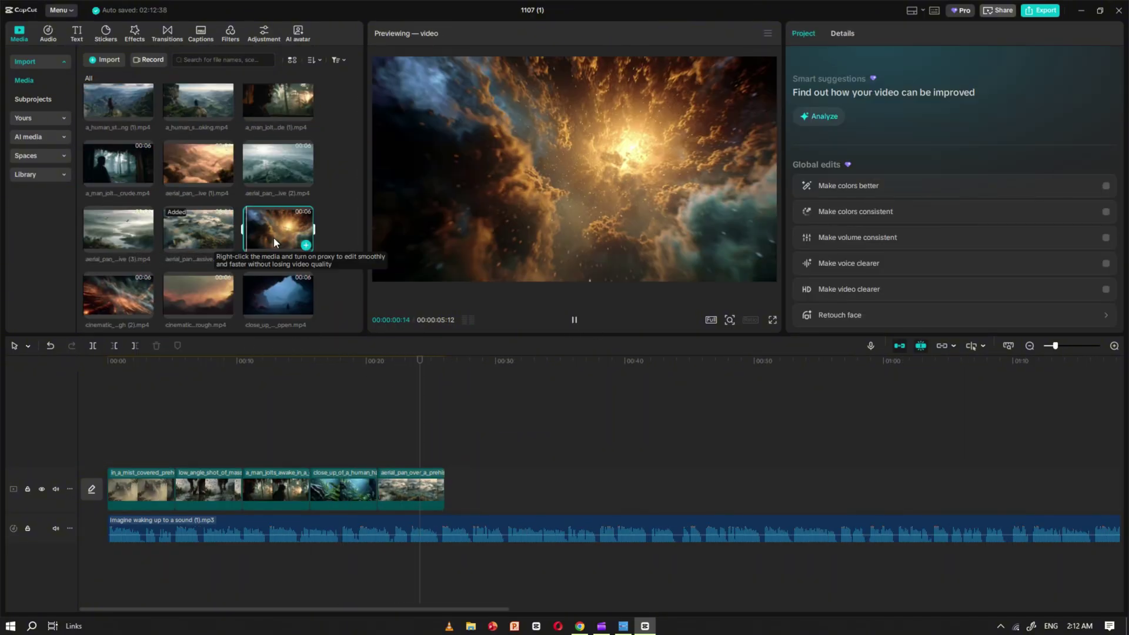
click(574, 320)
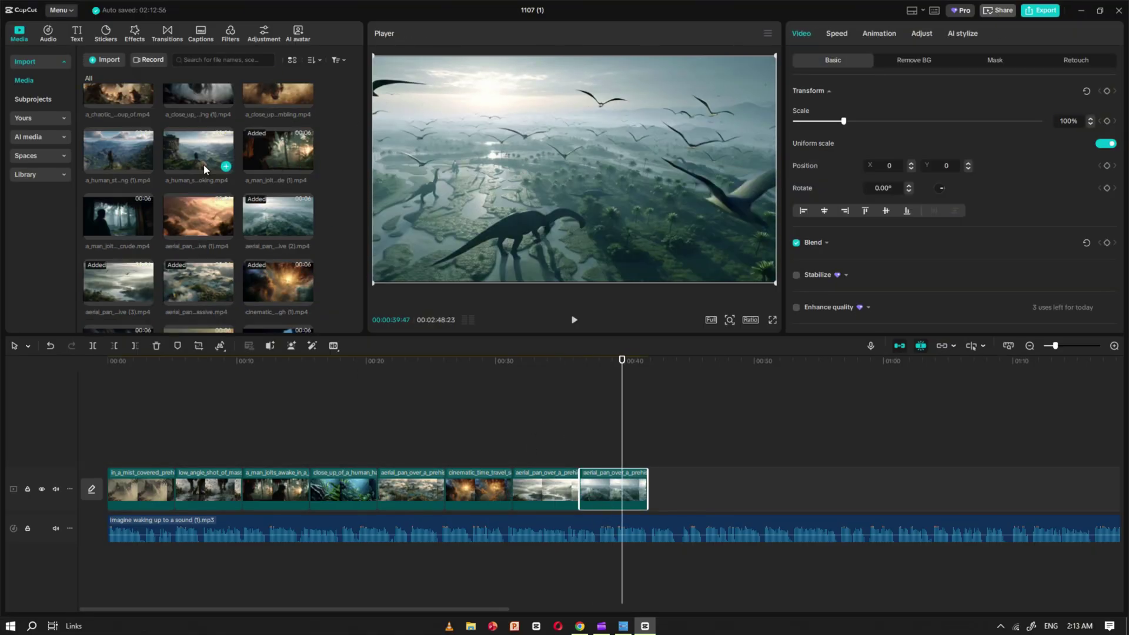
click(573, 321)
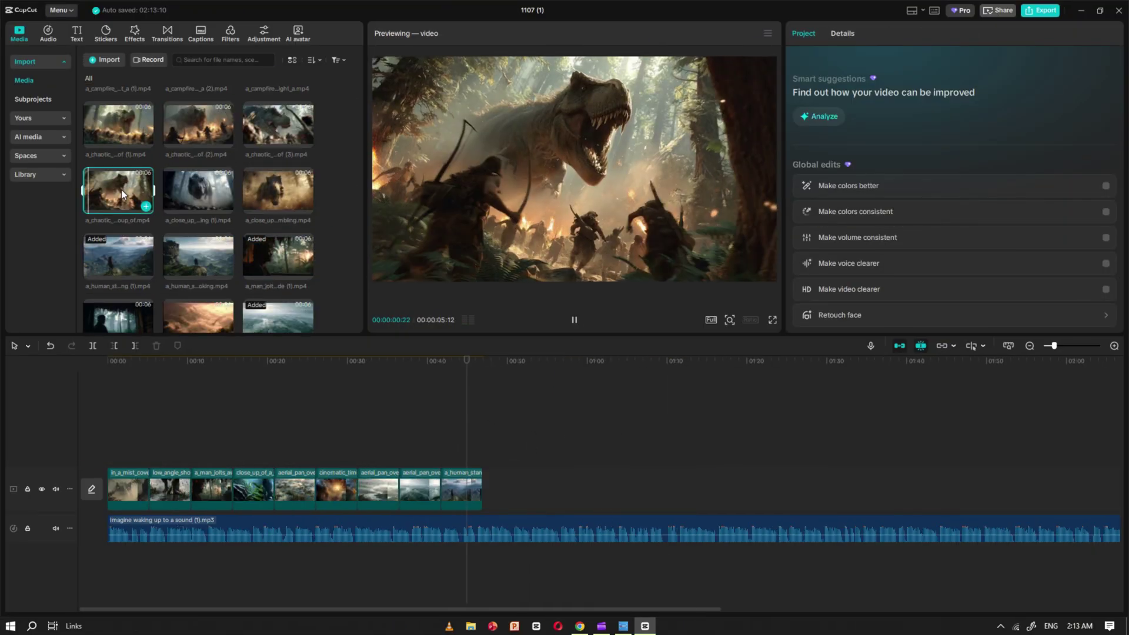
drag(119, 189, 385, 488)
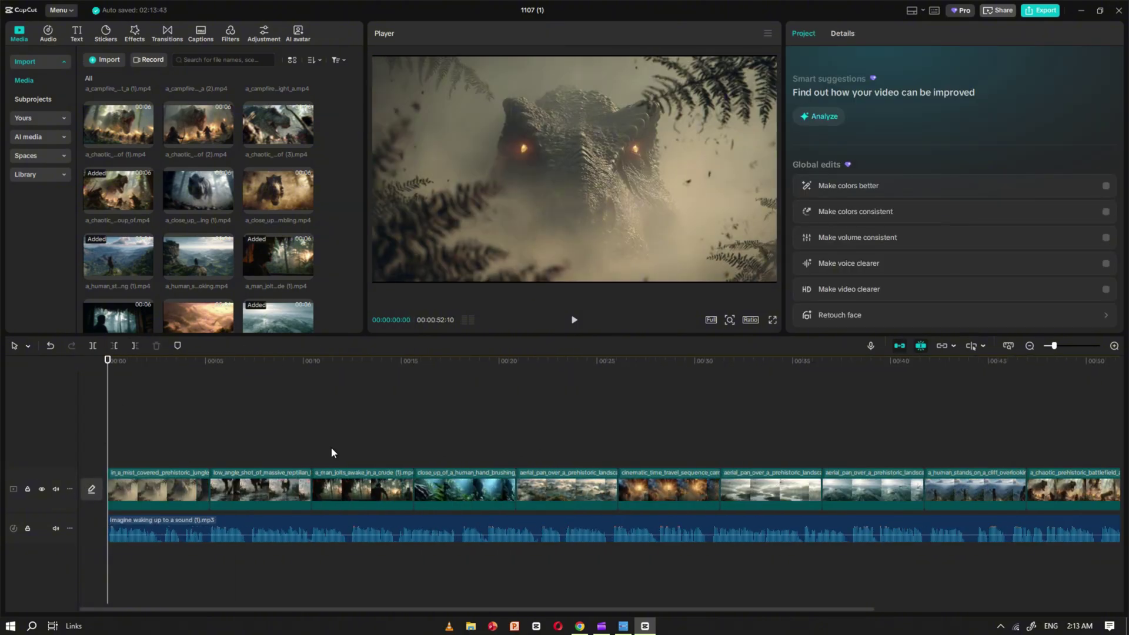
Import all the music tracks from the free music 'yt' folder into CapCut
click(107, 62)
click(52, 172)
double_click(305, 82)
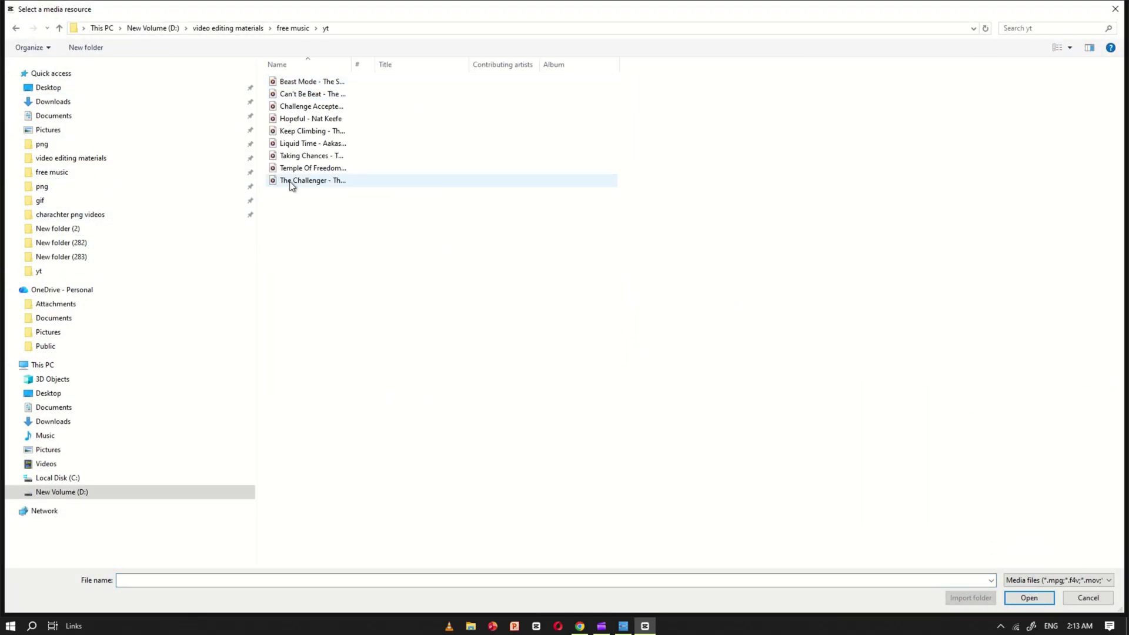
key(ctrl+a)
key(Return)
Add 'Taking Chances' as background music and trim it to end with the 52-second video
click(174, 248)
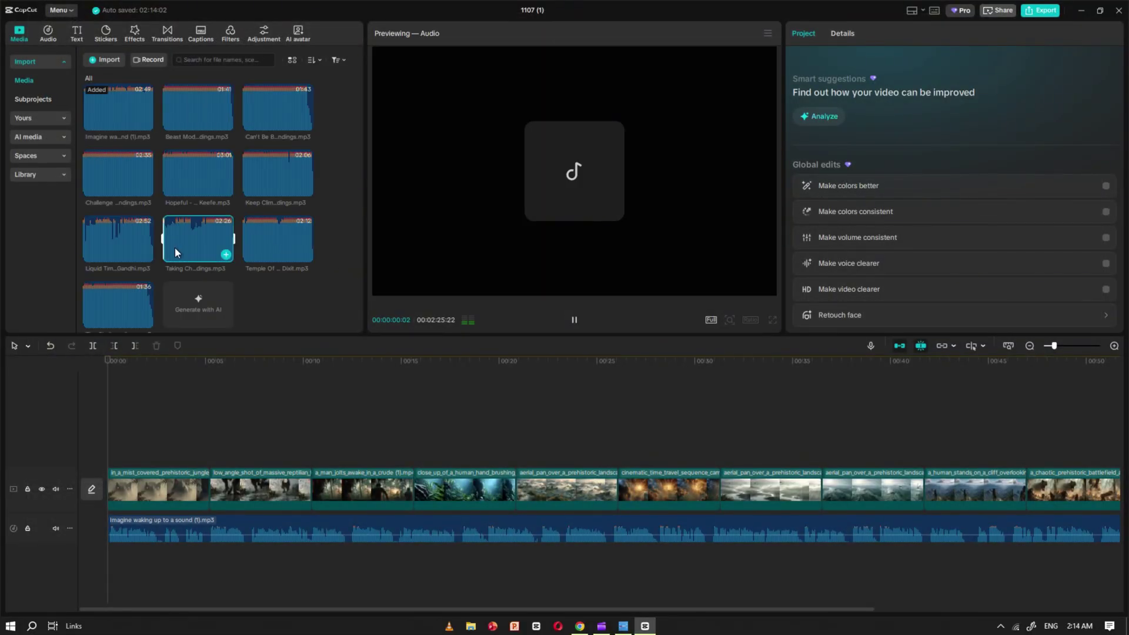
click(224, 249)
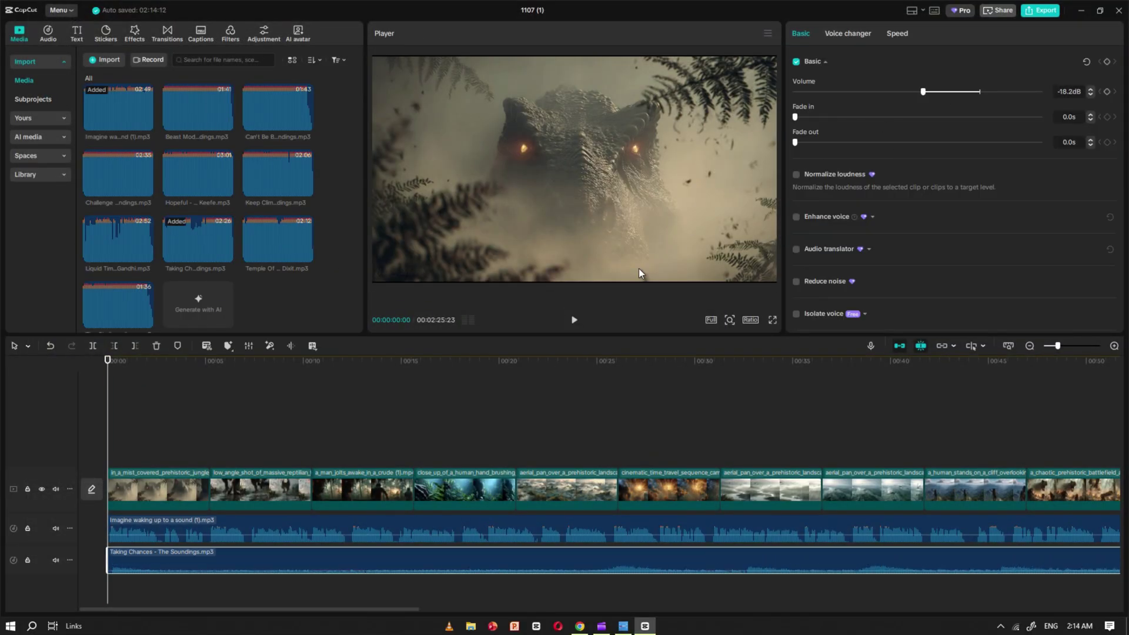
scroll(587, 450, down, 1)
click(842, 451)
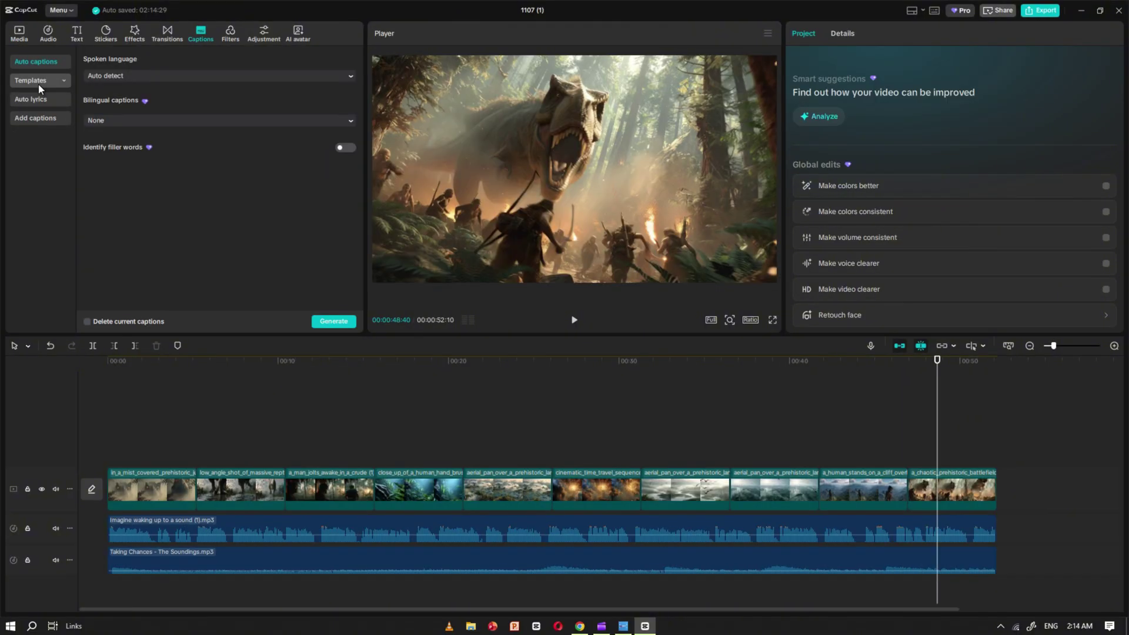
click(38, 83)
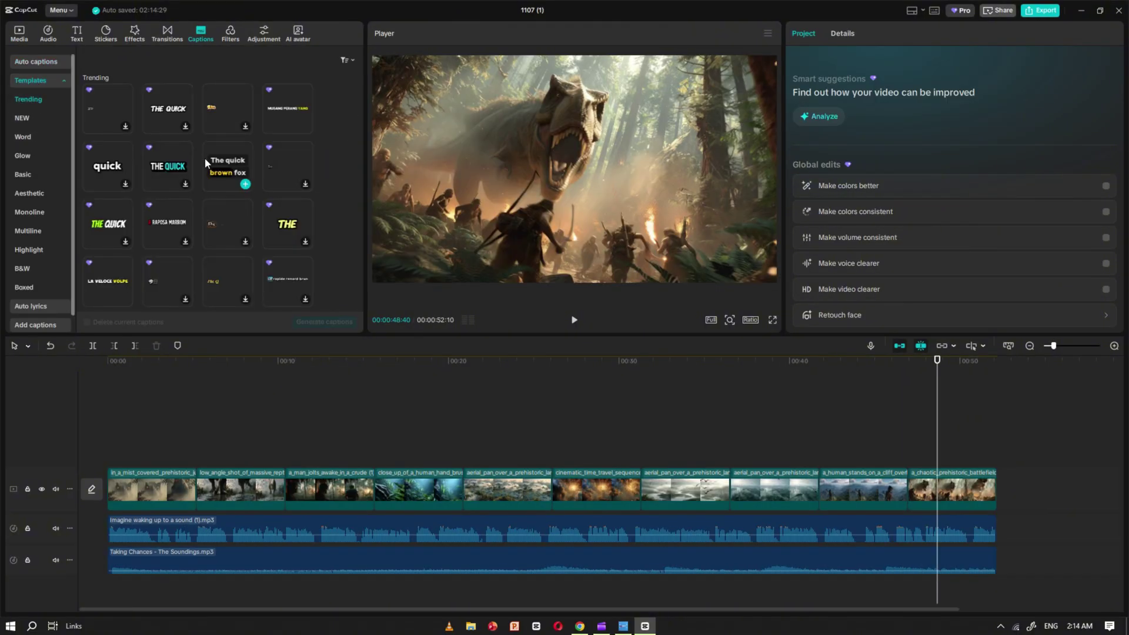
Review the captioned video, then export it as a 4K 60fps HEVC MP4
scroll(204, 160, down, 3)
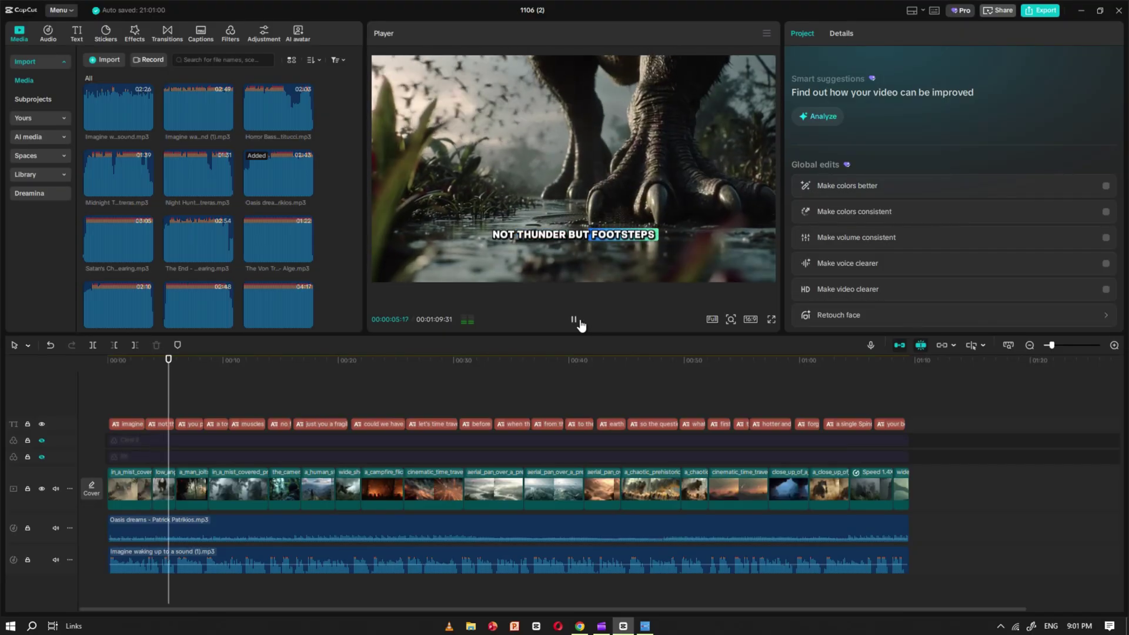
drag(274, 377, 809, 390)
click(1041, 10)
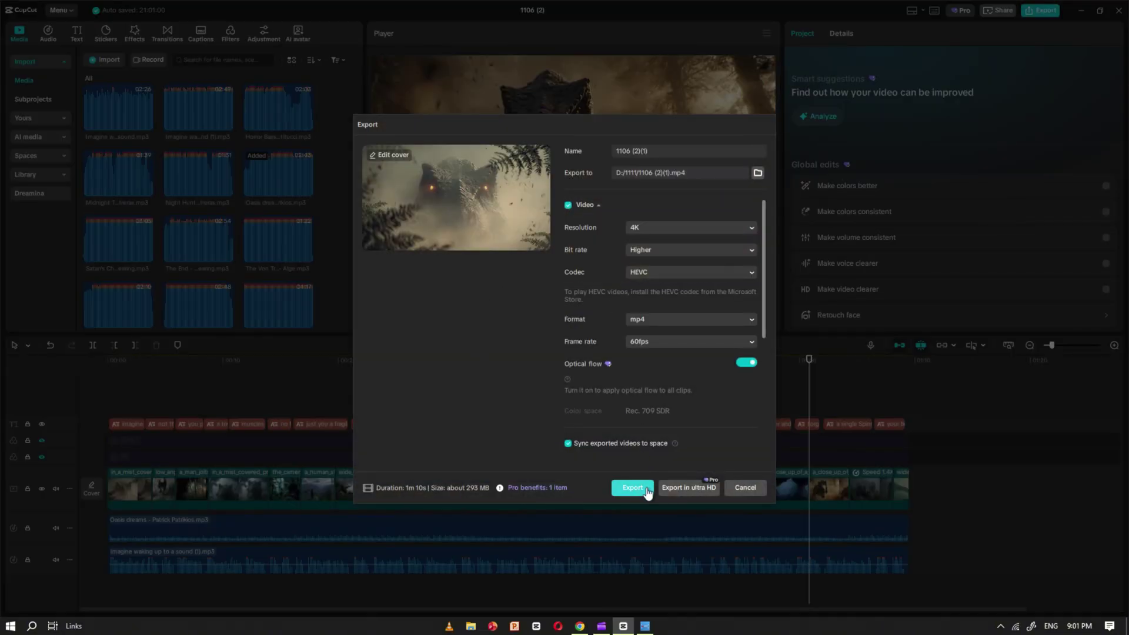
key(Return)
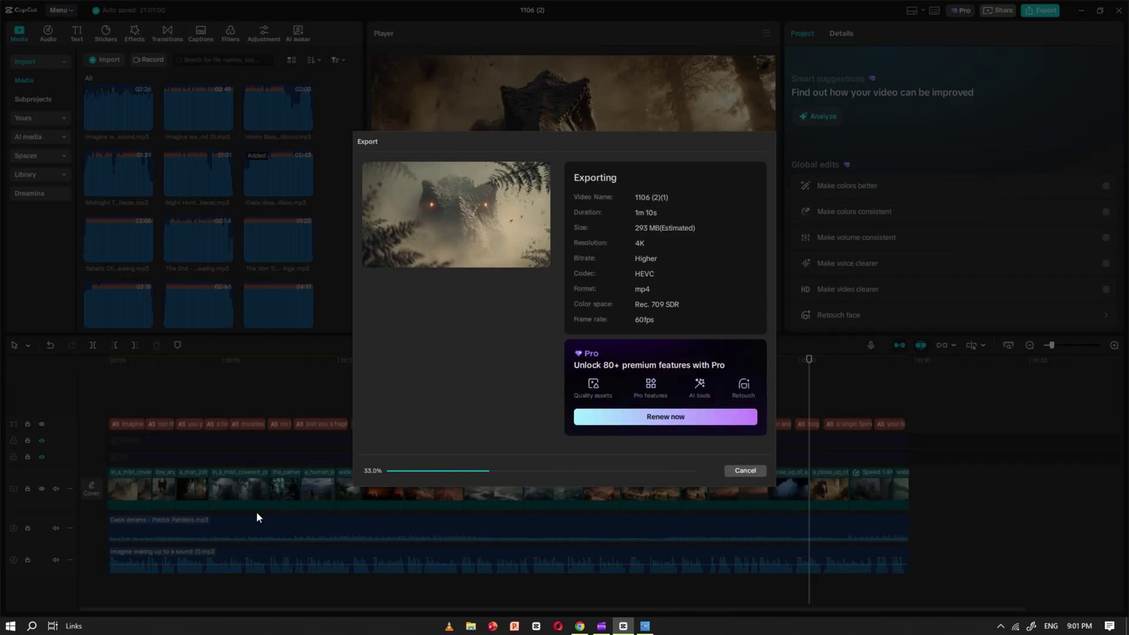